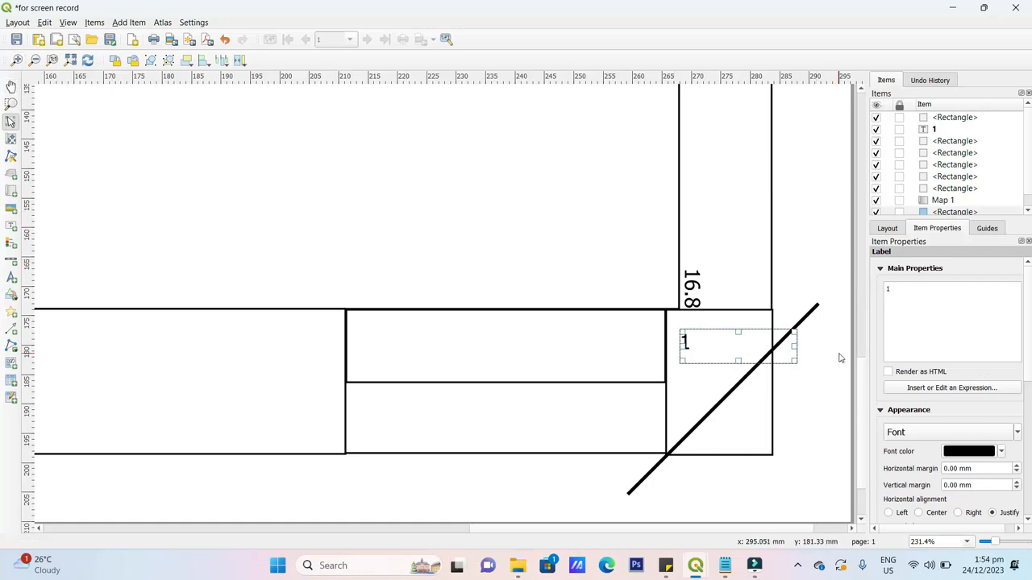
- Raise the title block's '1' label font size above 10 pt and paste a copy of it
left_click(846, 354)
left_click(691, 342)
left_click(1016, 433)
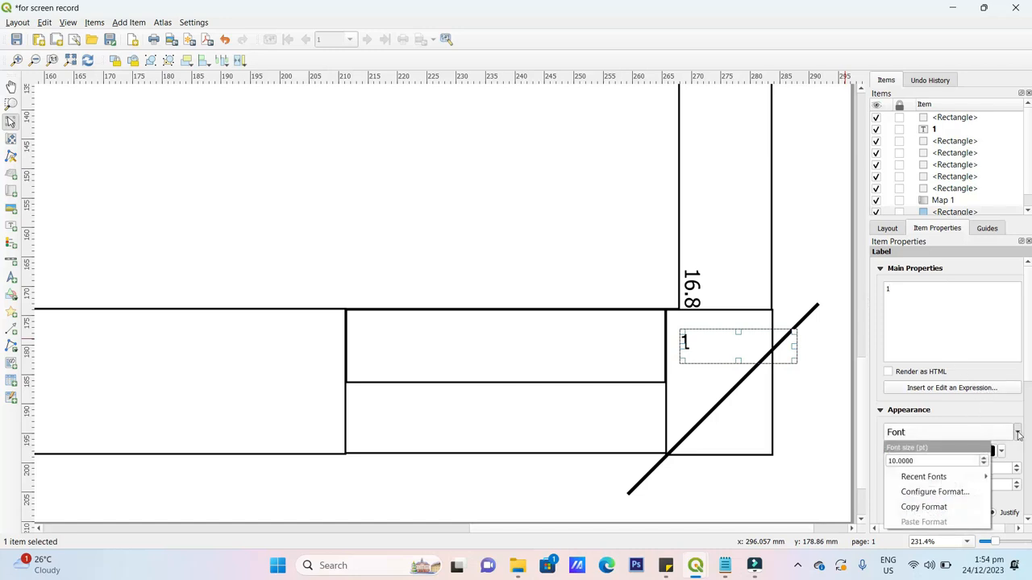
left_click(984, 460)
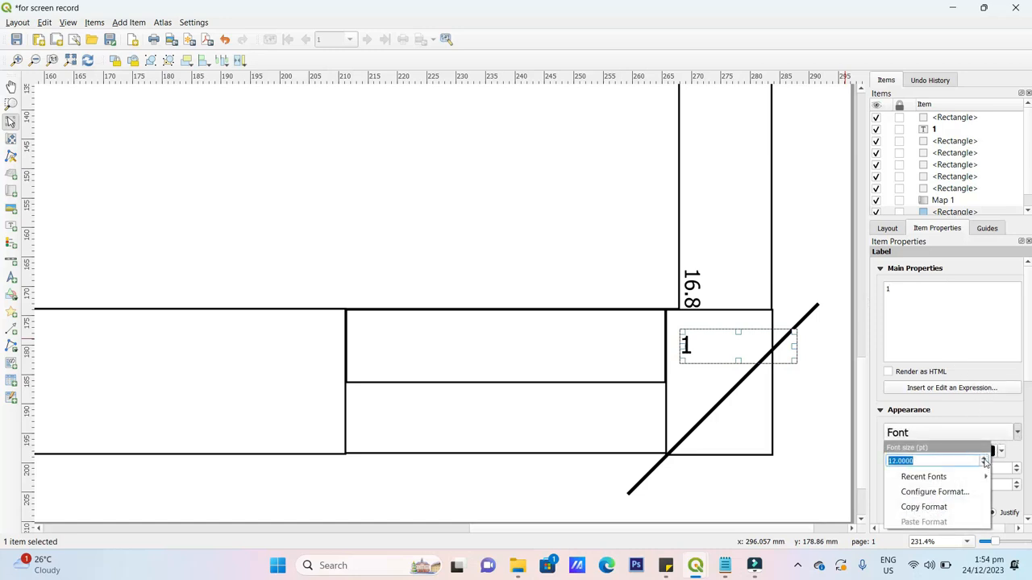
left_click(984, 461)
left_click(984, 460)
left_click(984, 460)
left_click(984, 461)
left_click(985, 461)
left_click(820, 416)
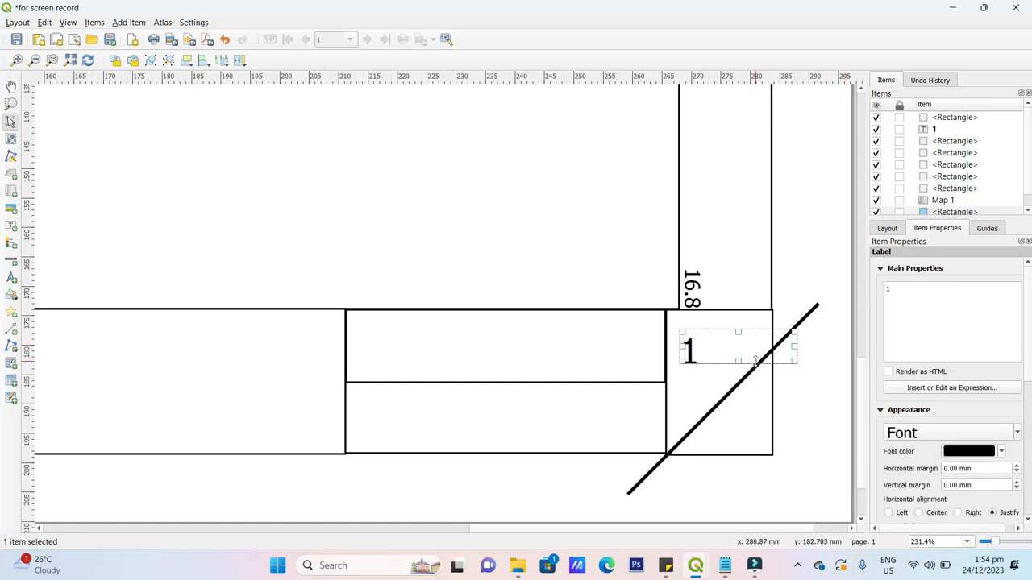
key("ctrl+v")
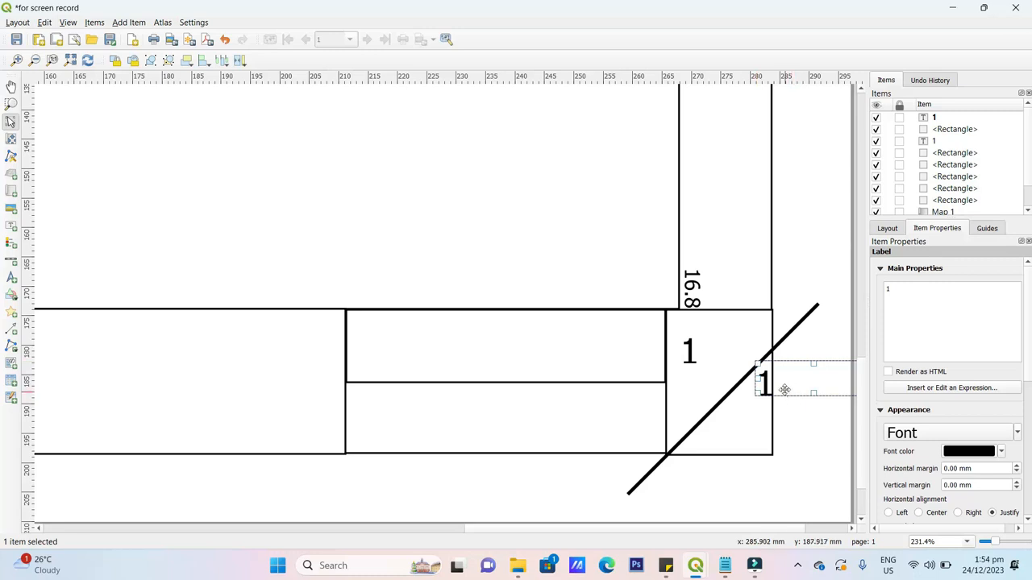
- Move the copied label below the corner box's diagonal and change its text to 5
left_click_drag(777, 391, 751, 430)
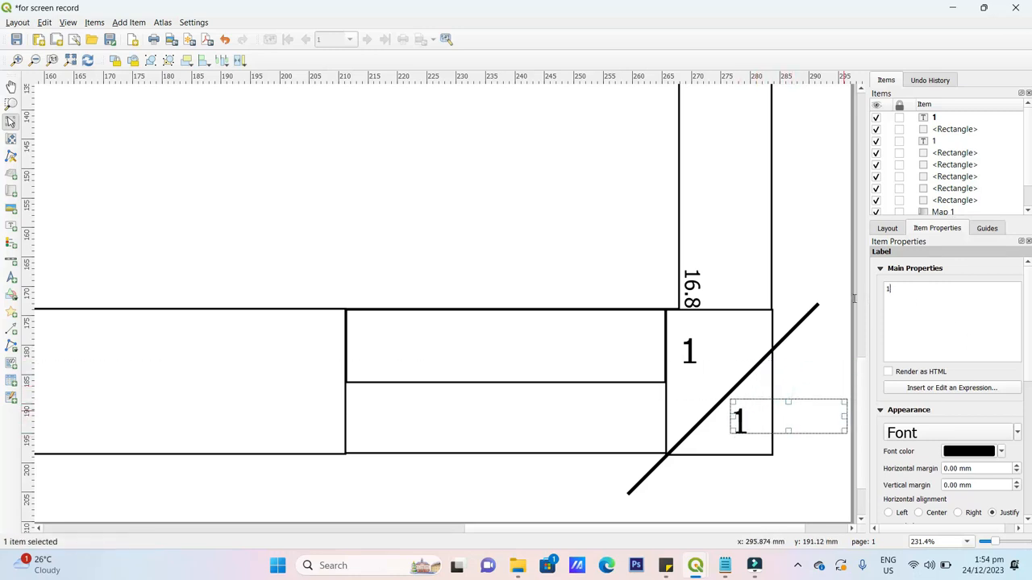
type("5")
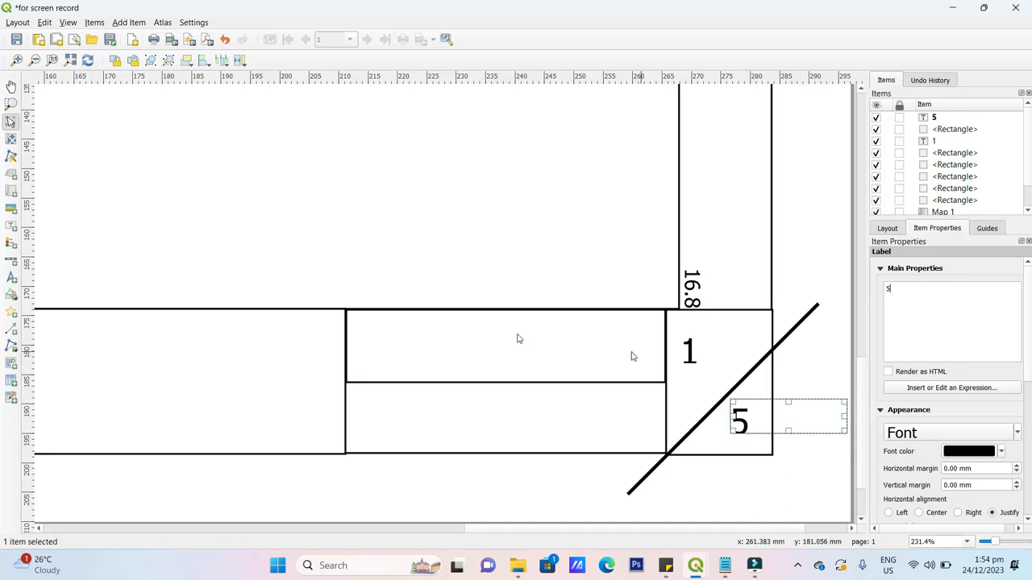
left_click(309, 253)
left_click(740, 416)
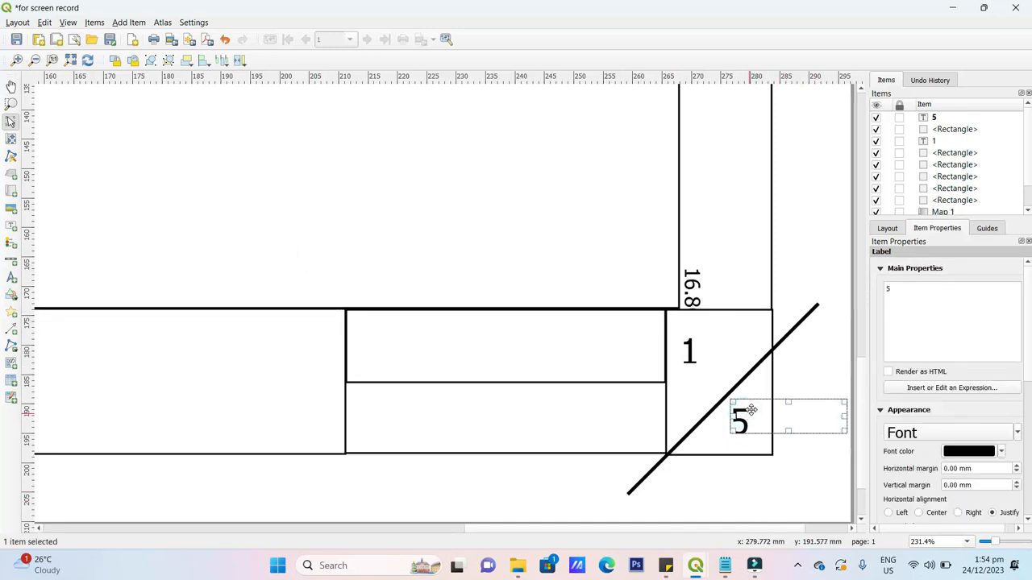
- Duplicate the 5 label and drag the copy into the bottom table's left cell
key("ctrl+d")
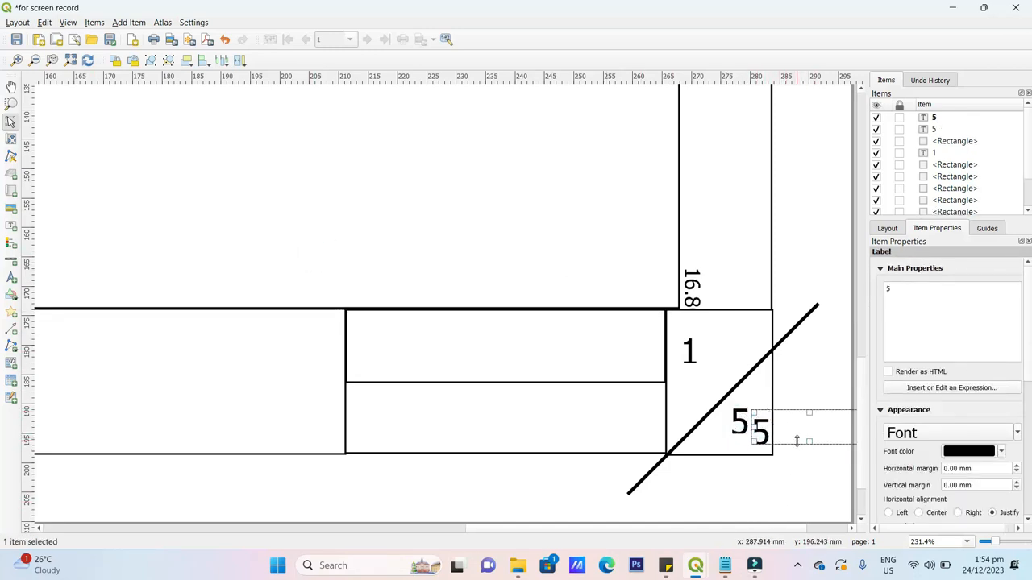
left_click_drag(781, 417, 227, 347)
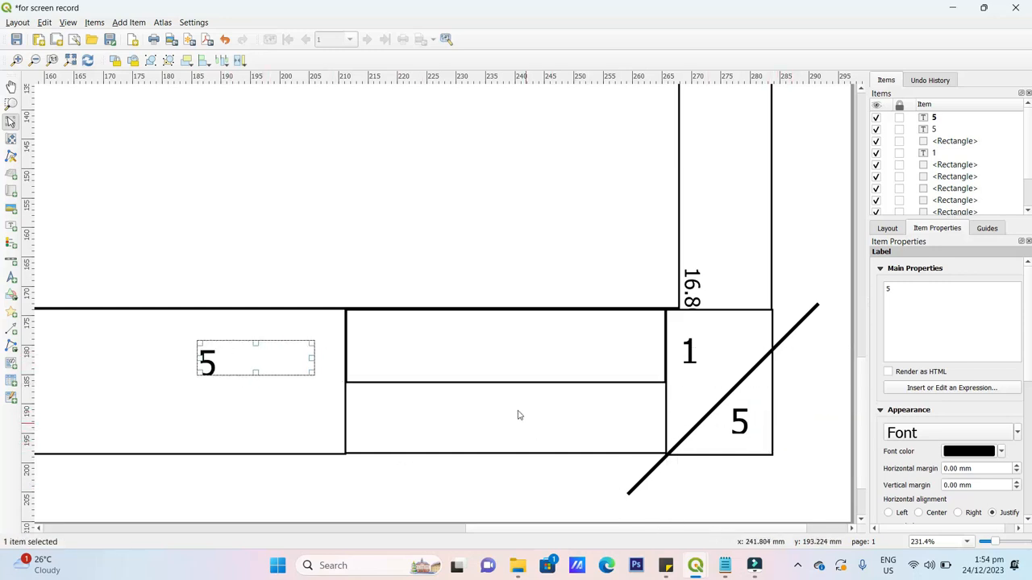
scroll(517, 416, "down", 1)
left_click_drag(500, 397, 80, 394)
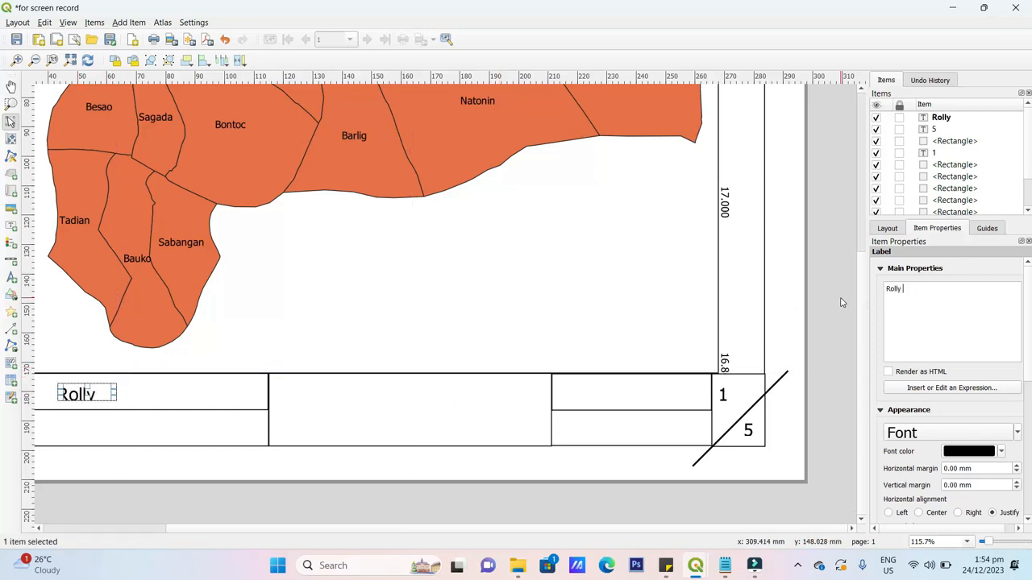
- Replace the left-cell label's text with the map authors' names
type(". Sawad &")
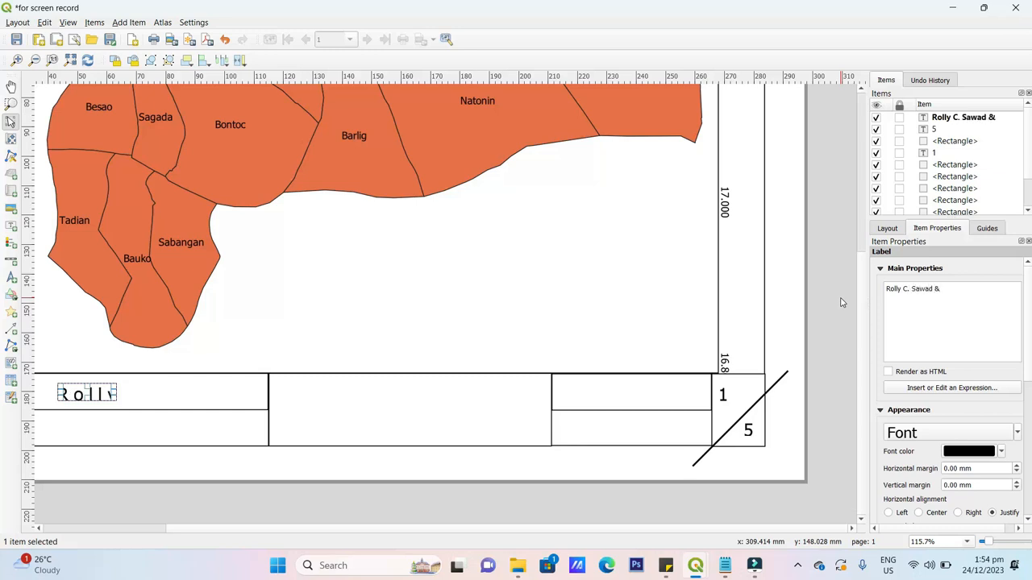
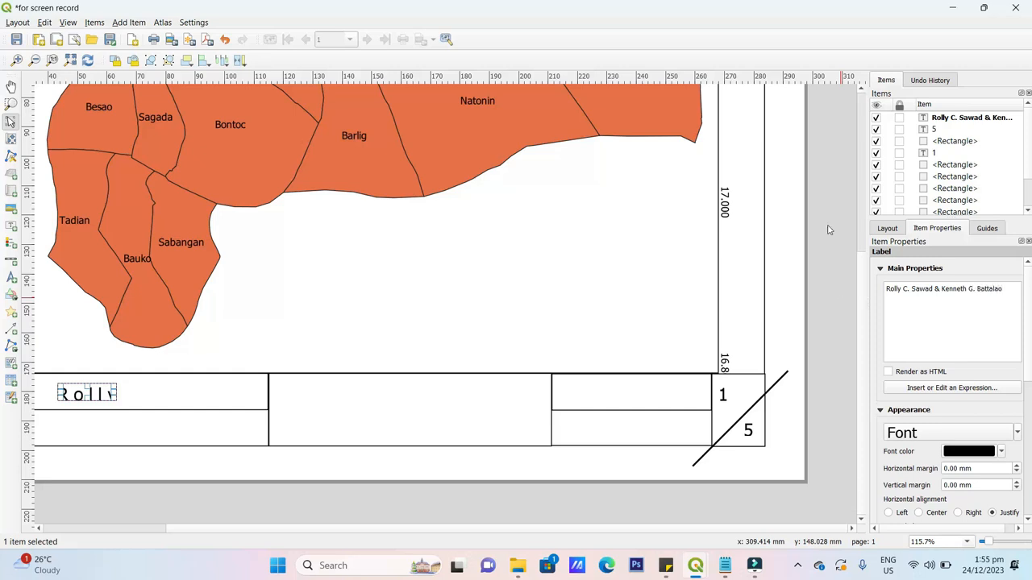
left_click(306, 260)
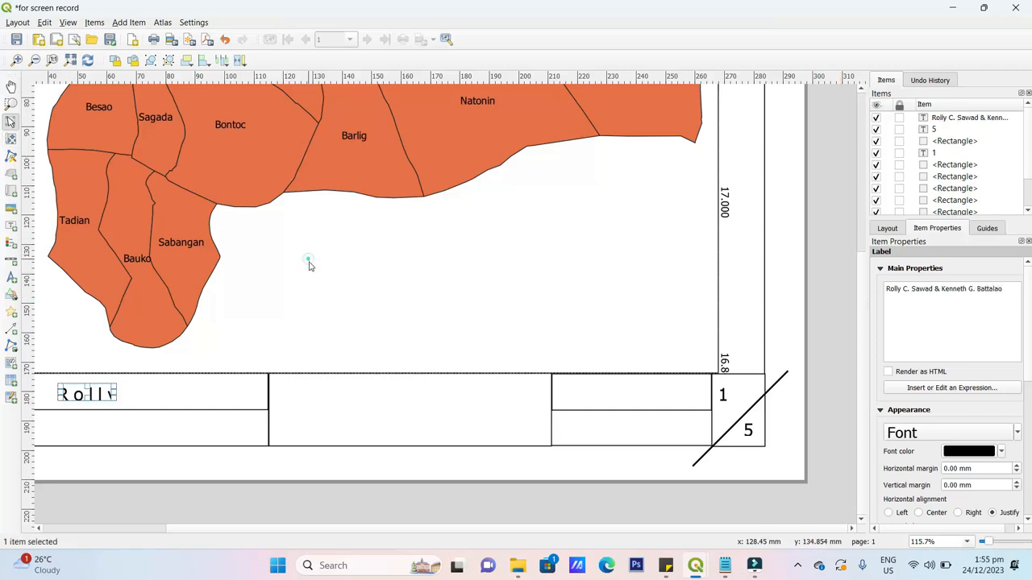
left_click(113, 391)
left_click(113, 389)
- Widen the names label so it fits on one line and shift it left within the cell
left_click_drag(121, 394, 393, 394)
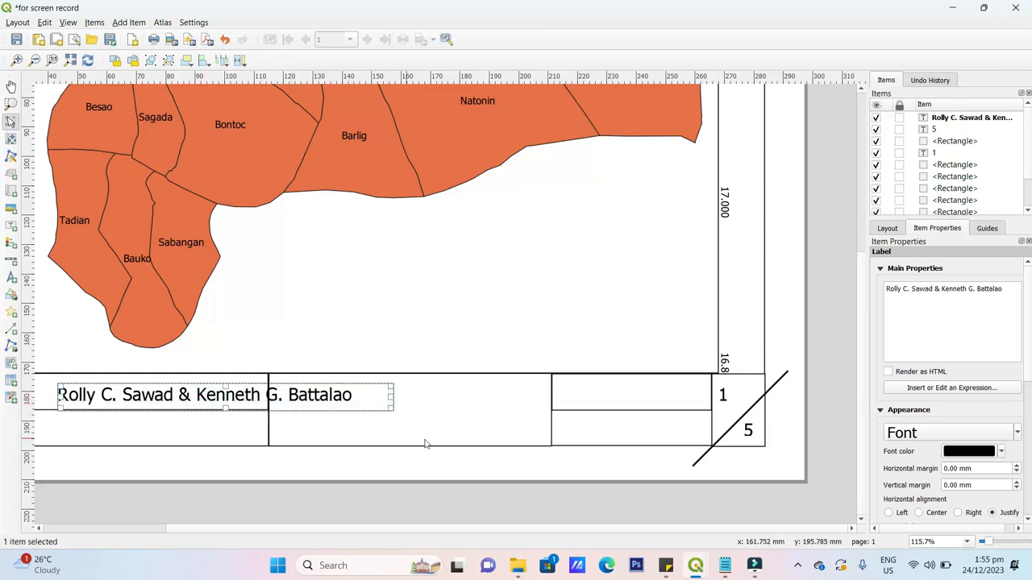
scroll(507, 341, "down", 5)
scroll(392, 398, "up", 5)
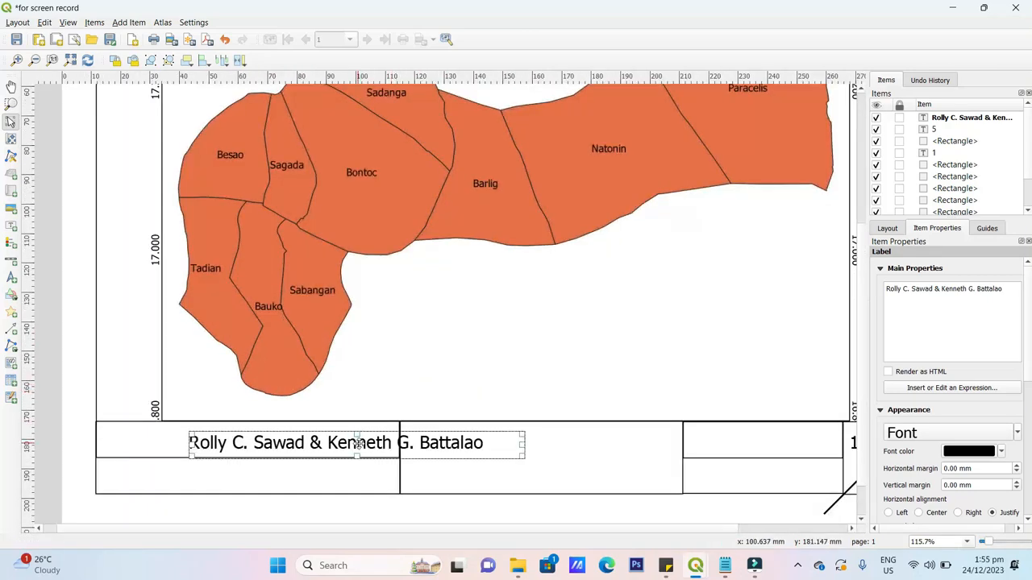
left_click_drag(359, 444, 255, 442)
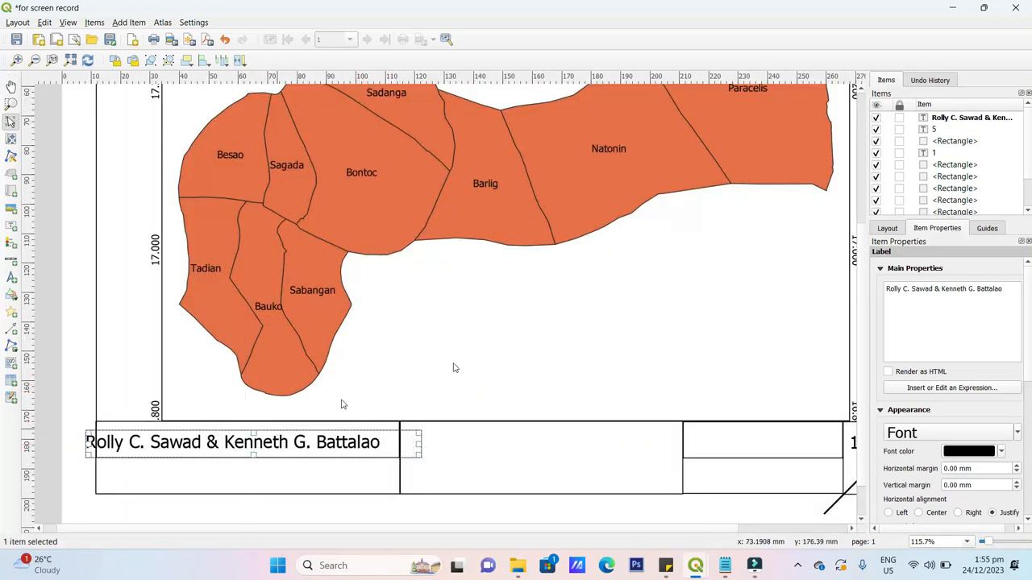
left_click(507, 352)
- Drag Map 1 to the top of the Items list so its grid labels draw over the title block
scroll(341, 322, "down", 1)
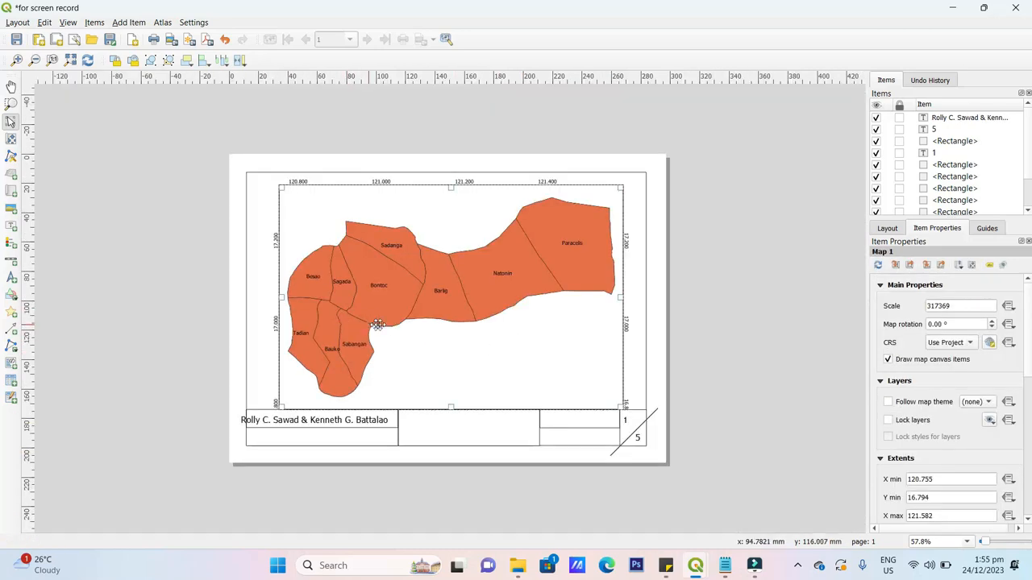
left_click(586, 387)
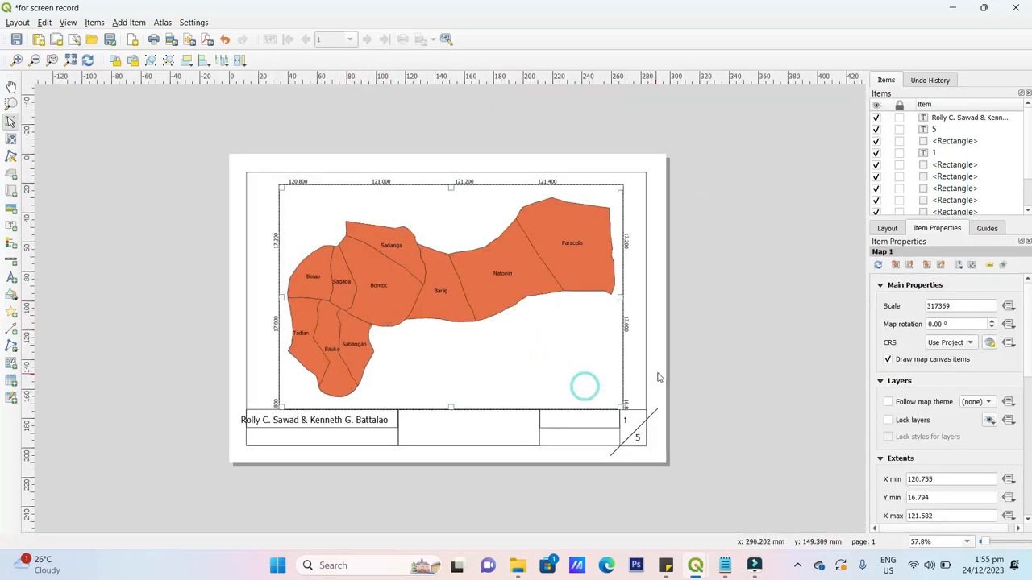
scroll(576, 430, "down", 1)
scroll(544, 369, "up", 2)
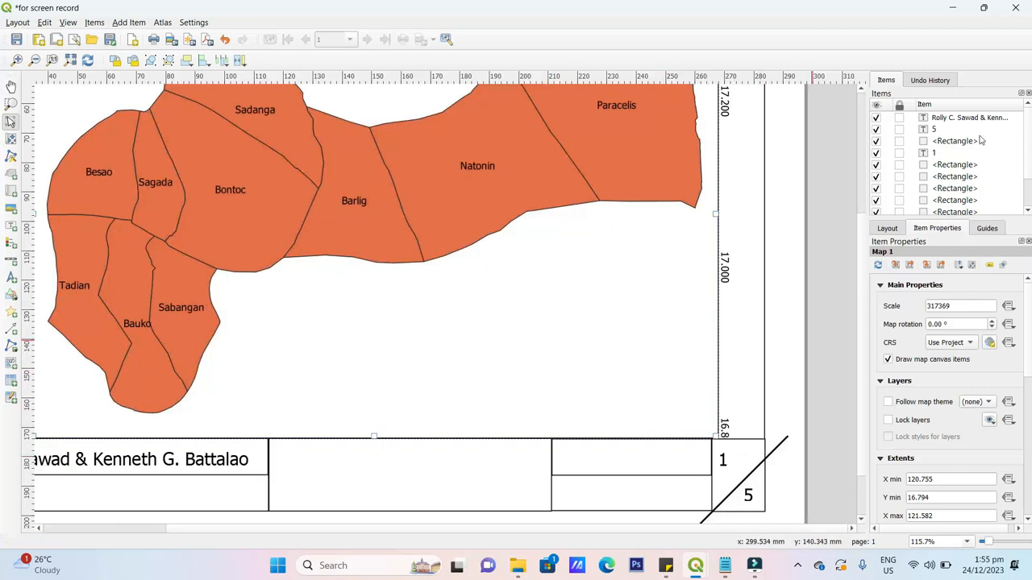
left_click(666, 299)
scroll(987, 157, "down", 1)
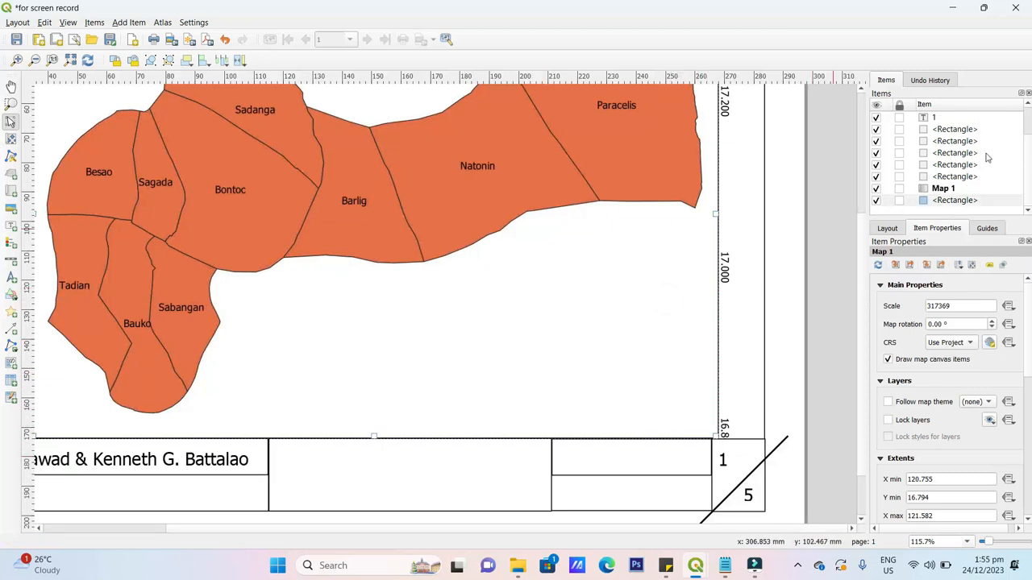
left_click_drag(987, 191, 992, 118)
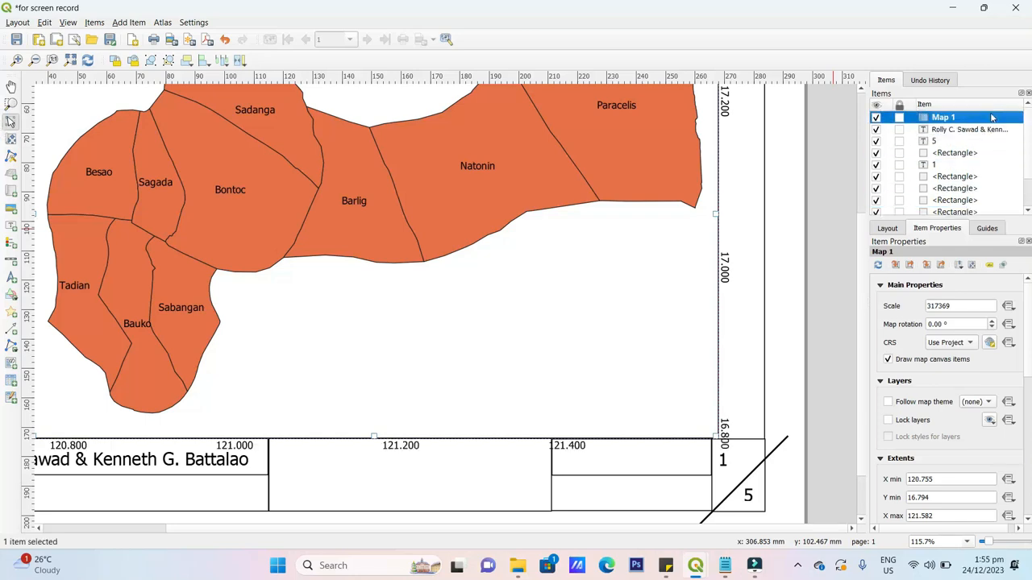
scroll(595, 212, "down", 2)
scroll(506, 268, "up", 2)
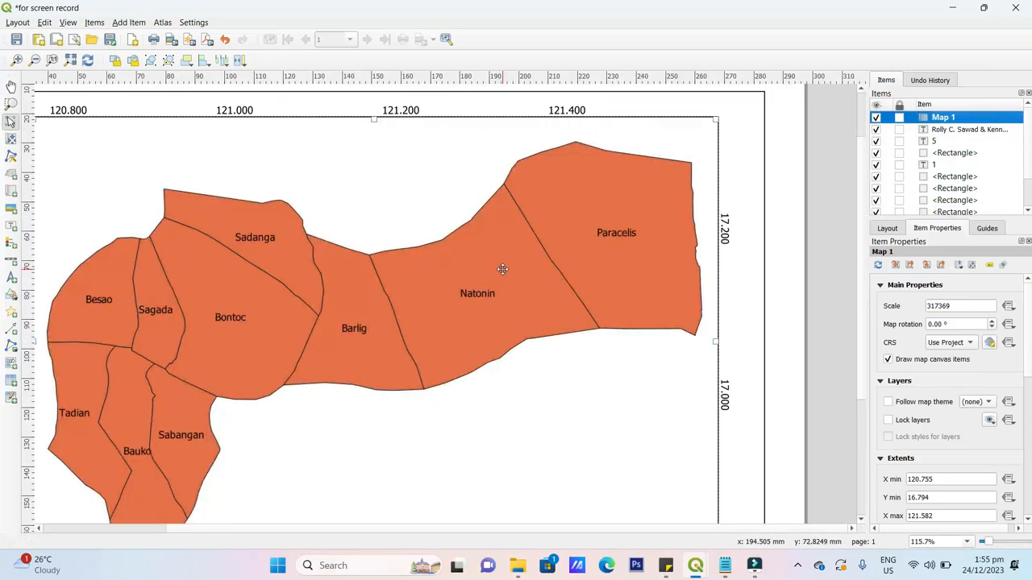
scroll(506, 267, "down", 1)
left_click(746, 302)
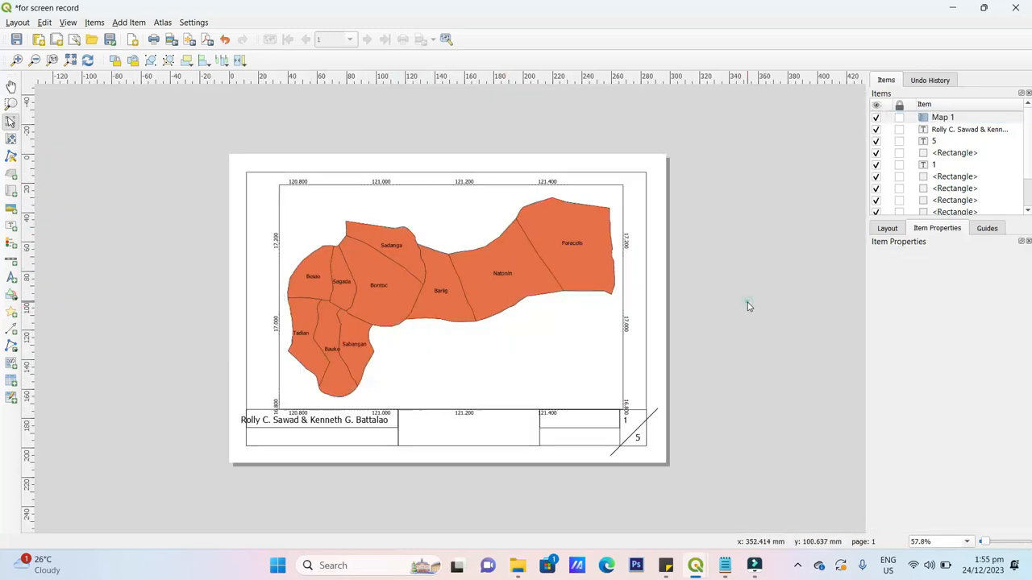
- In the 'final exam' project window, show MuniCities and hide the Intersection layer
mouse_move(692, 571)
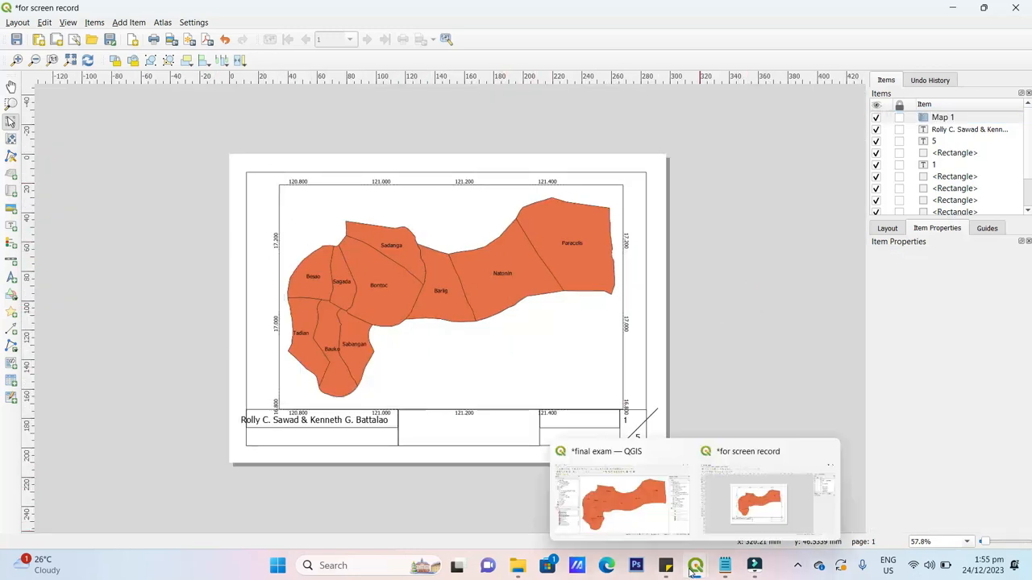
left_click(628, 516)
left_click(20, 409)
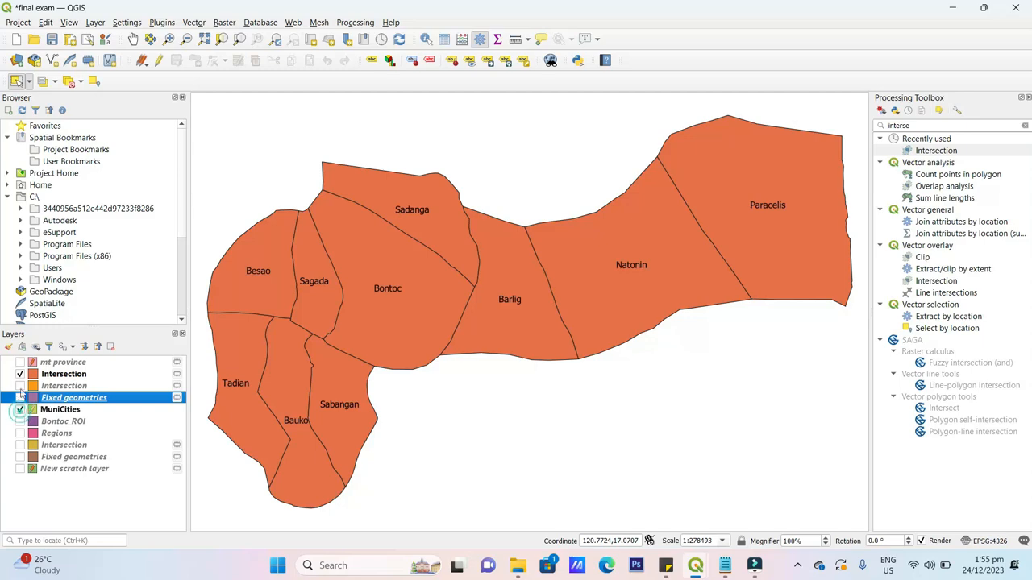
left_click(20, 374)
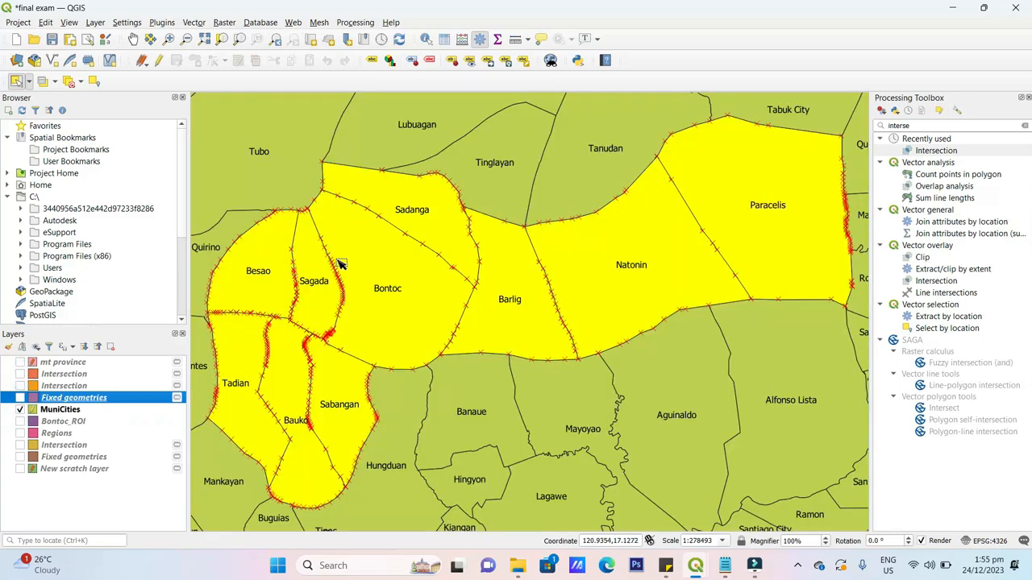
scroll(499, 274, "down", 2)
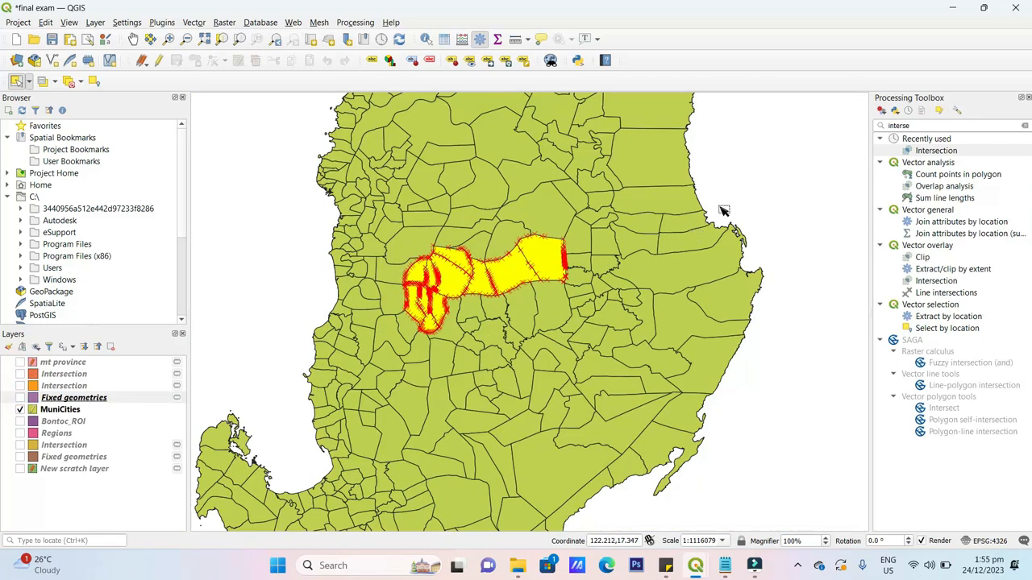
left_click(784, 166)
left_click(220, 220)
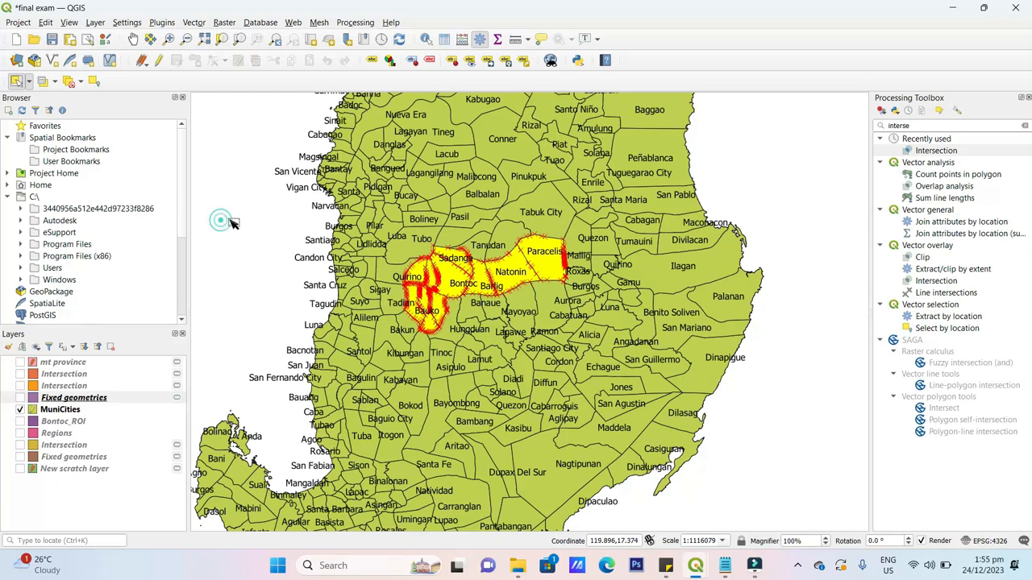
left_click(246, 212)
- Clear the selected MuniCities features and bring up that layer's context menu
left_click(69, 410)
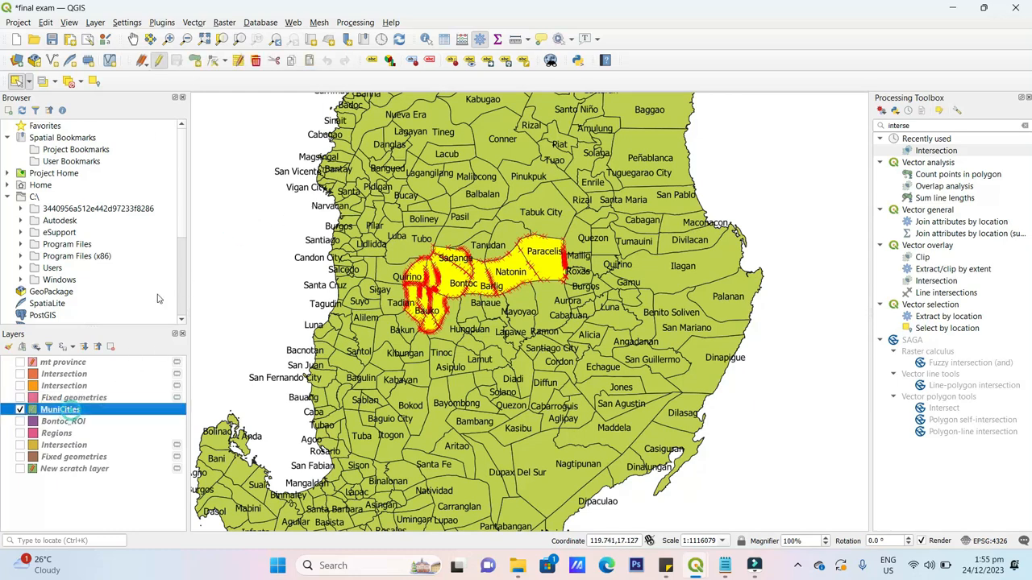
left_click(217, 225)
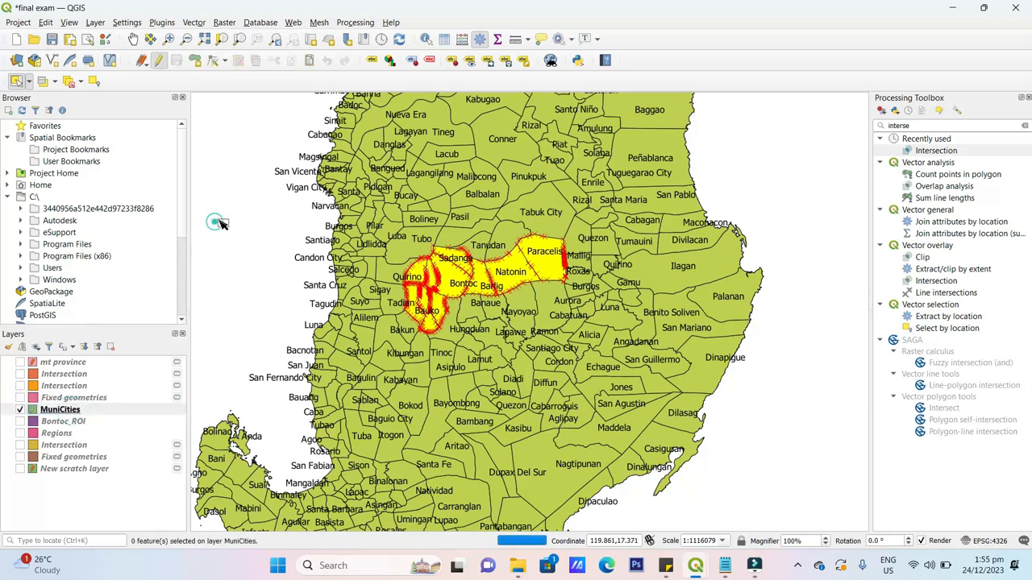
right_click(112, 416)
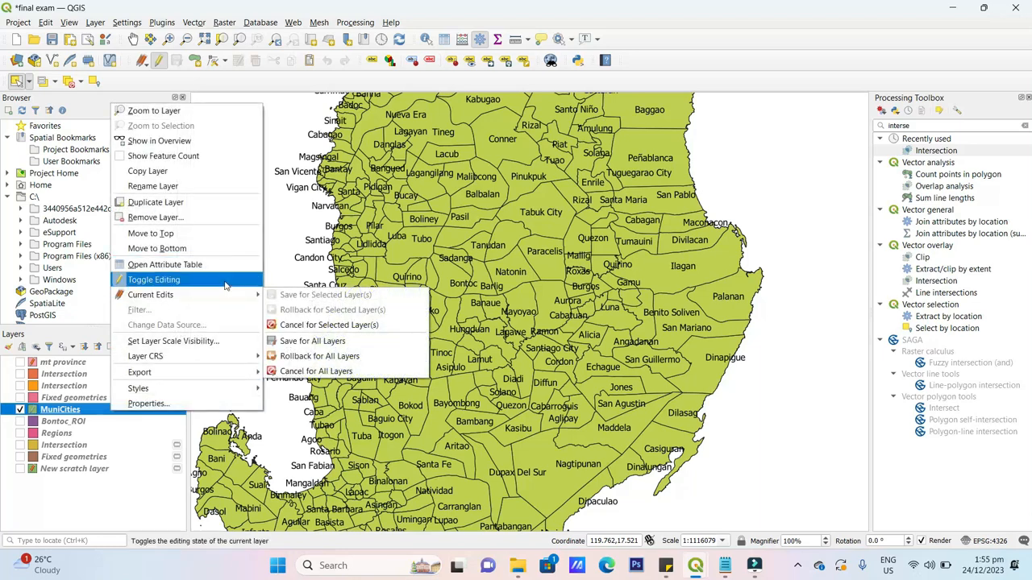
- Set MuniCities labelling to No Labels in its layer properties and apply
left_click(204, 402)
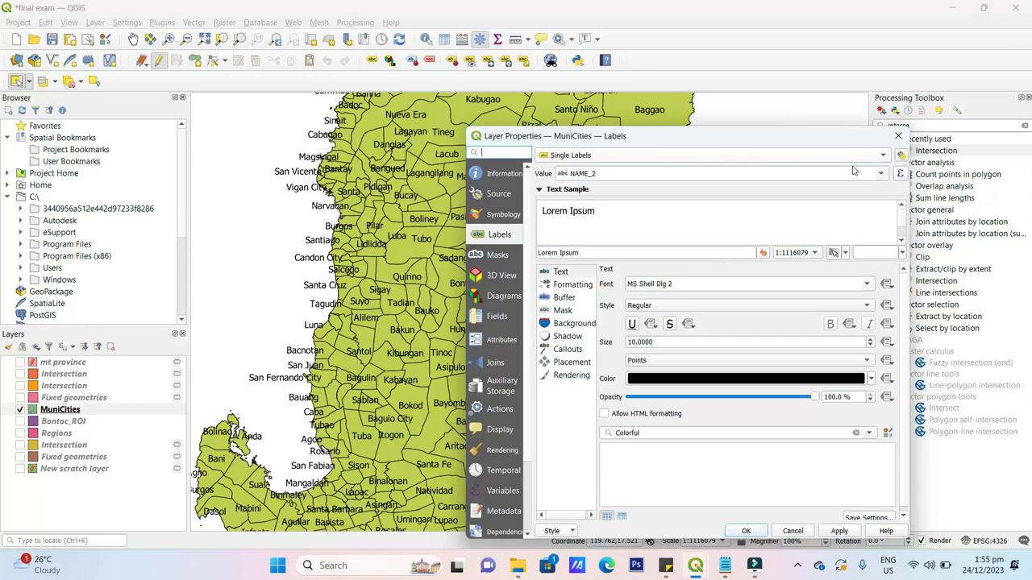
left_click(816, 158)
left_click(657, 145)
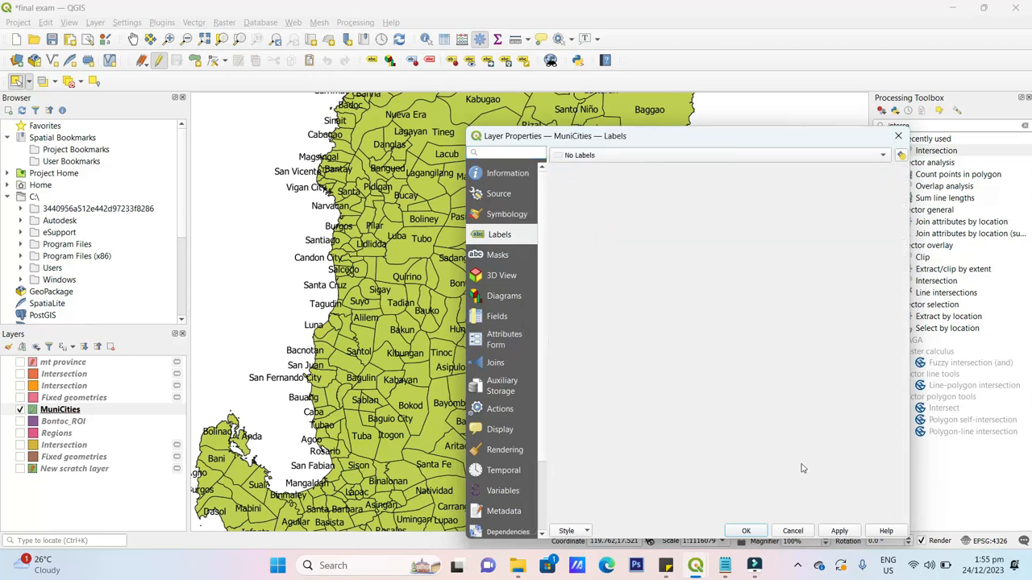
mouse_move(753, 564)
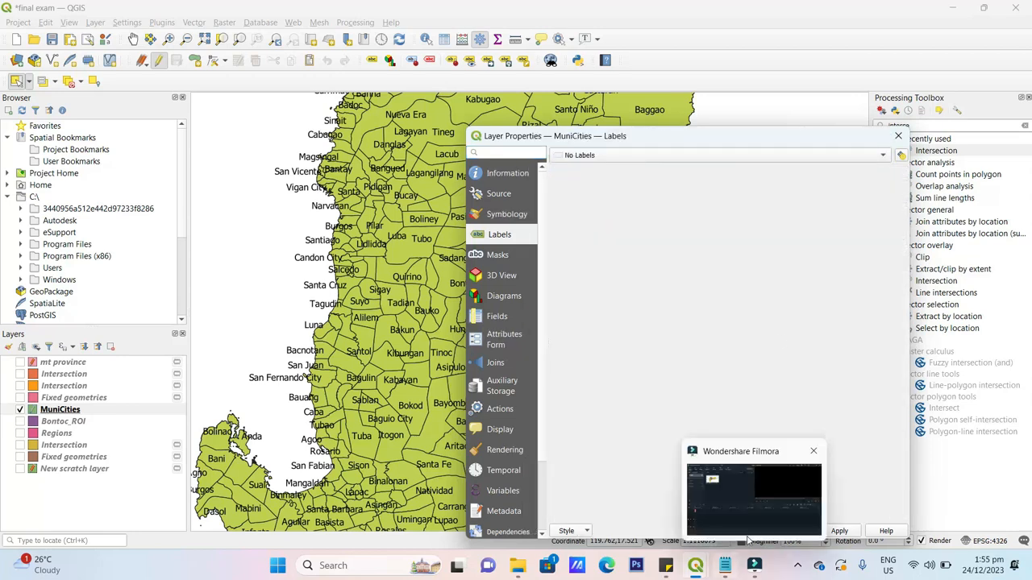
left_click(840, 532)
left_click(746, 531)
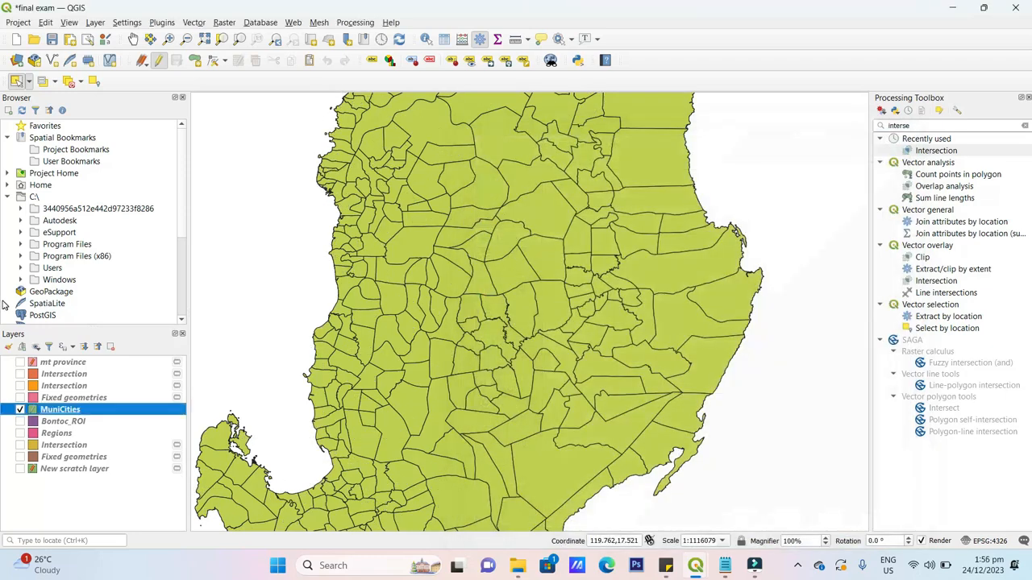
- Show Bontoc_ROI above MuniCities and zoom the map to full extent
left_click(19, 421)
left_click_drag(81, 421, 84, 405)
scroll(530, 283, "down", 1)
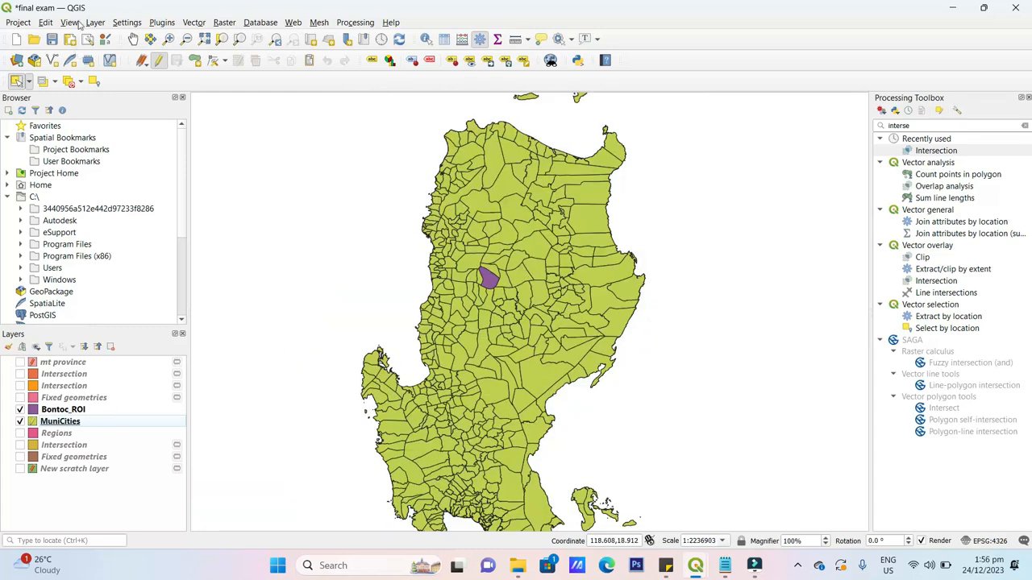
left_click(69, 22)
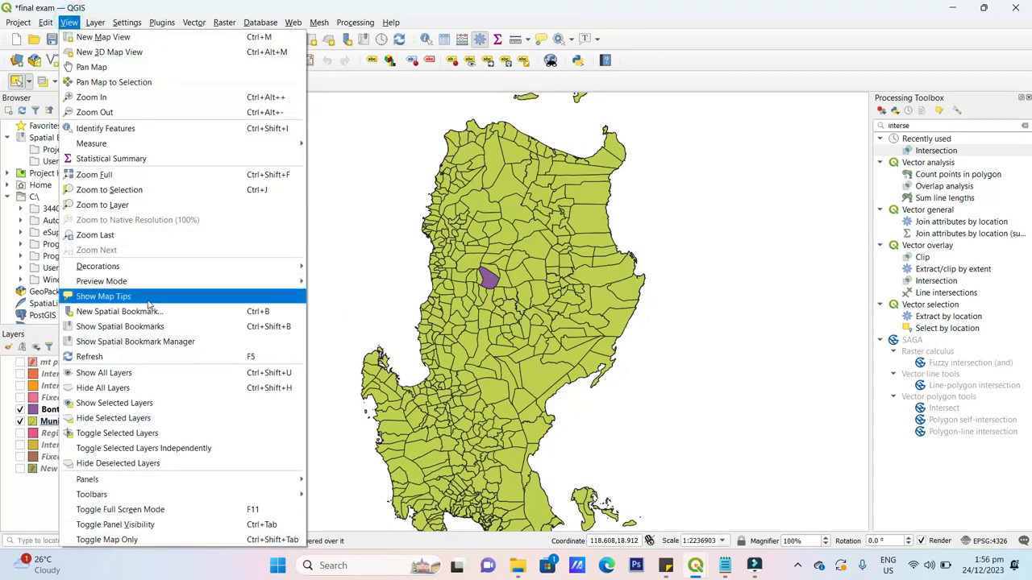
left_click(97, 175)
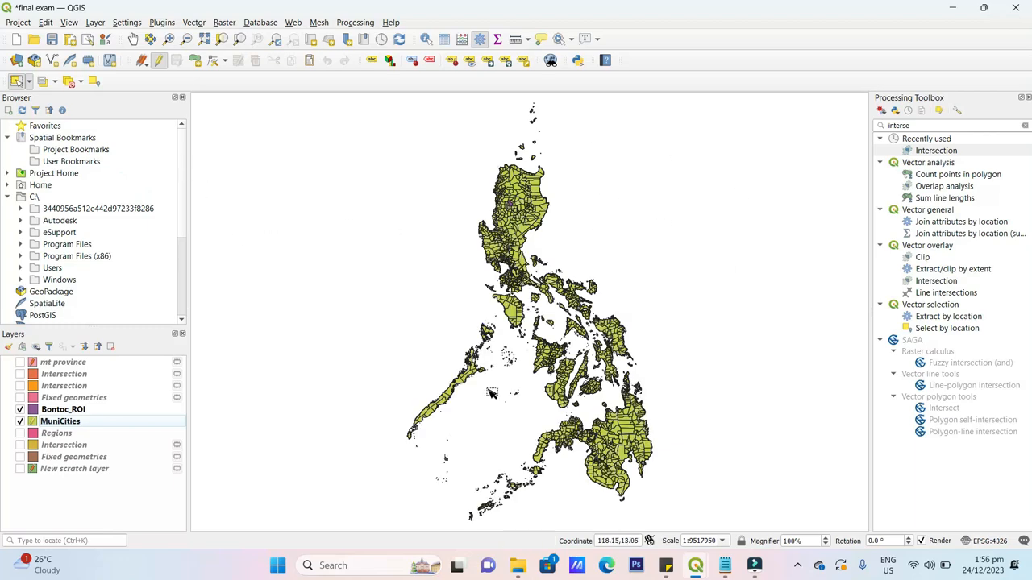
- Switch to the 'for screen record' print layout and check Map 1's updated unlabelled view
mouse_move(695, 565)
left_click(748, 518)
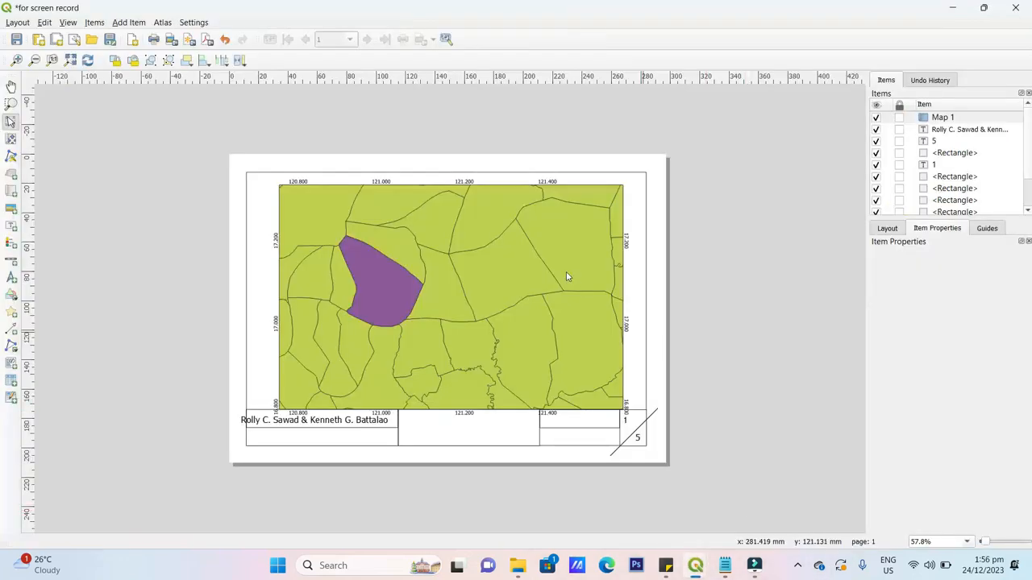
left_click(503, 251)
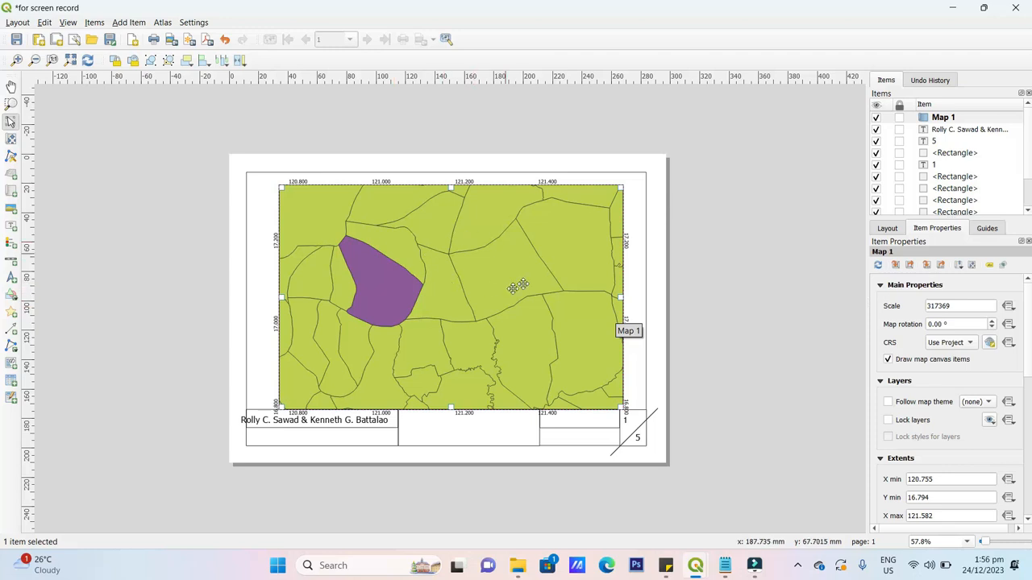
left_click(742, 252)
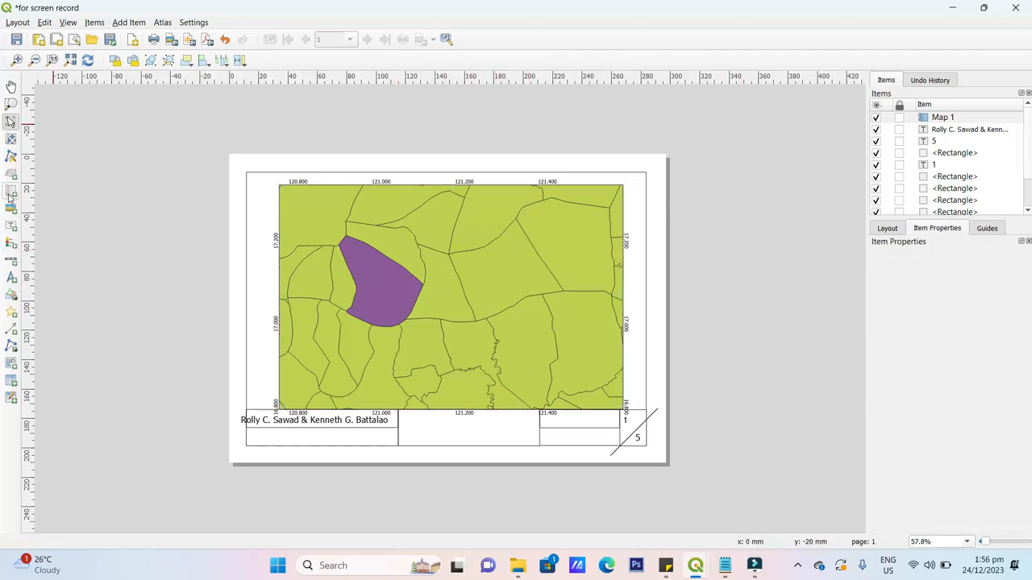
- Draw Map 2 over the main map's upper left, with a frame and no background
left_click(11, 193)
left_click_drag(268, 197, 379, 311)
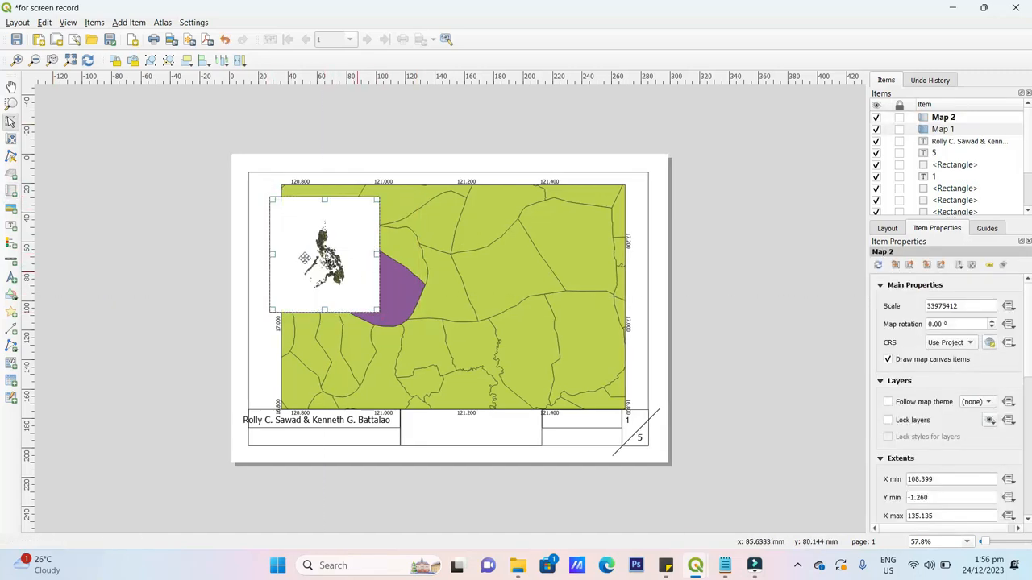
left_click_drag(322, 244, 318, 233)
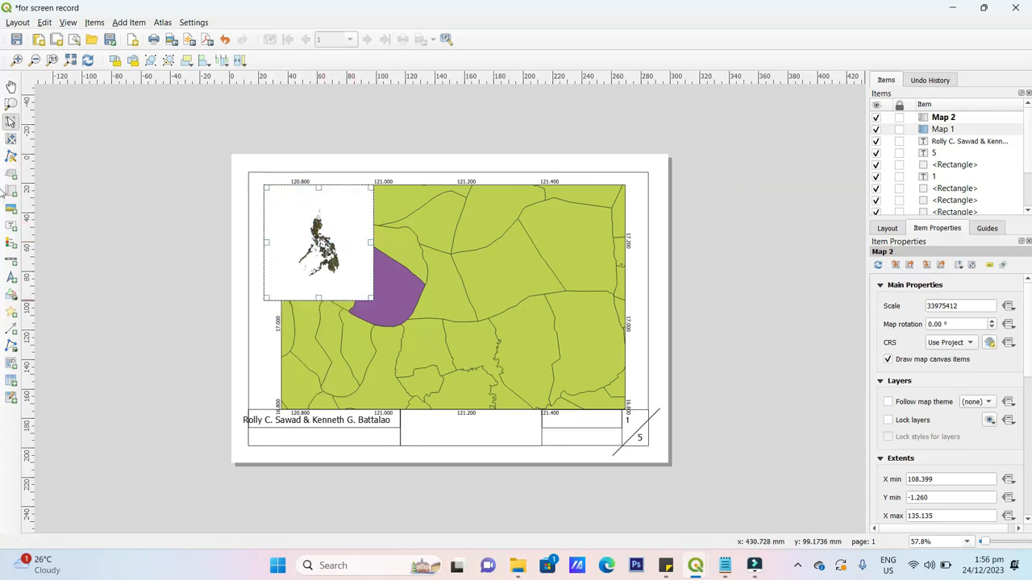
scroll(942, 356, "down", 5)
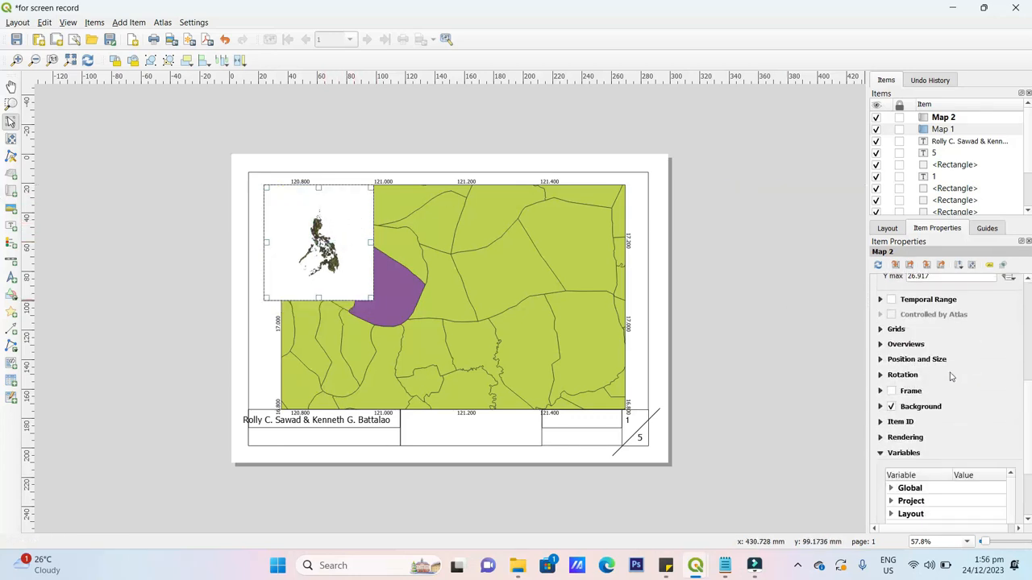
left_click(890, 407)
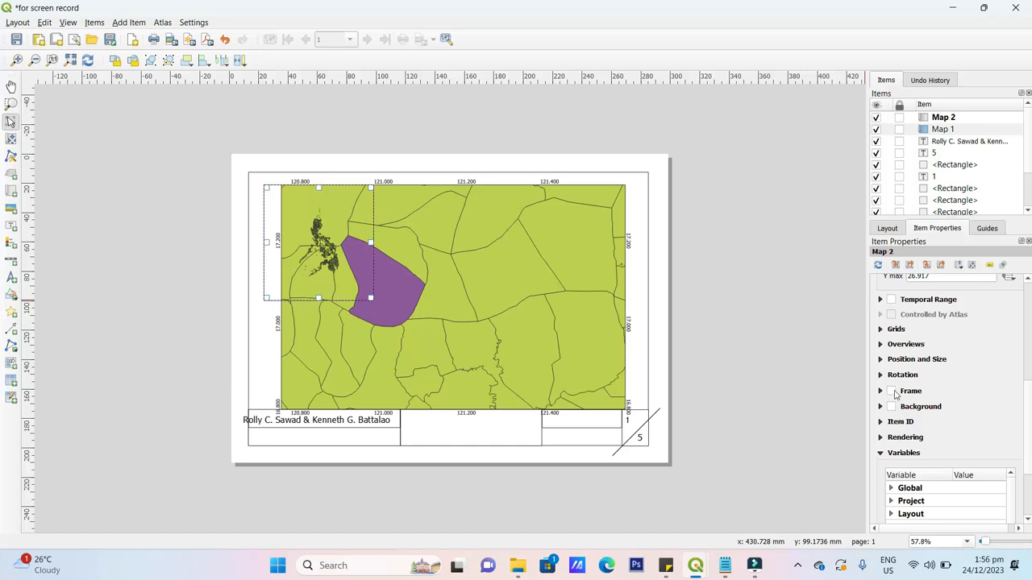
left_click(892, 391)
left_click(740, 382)
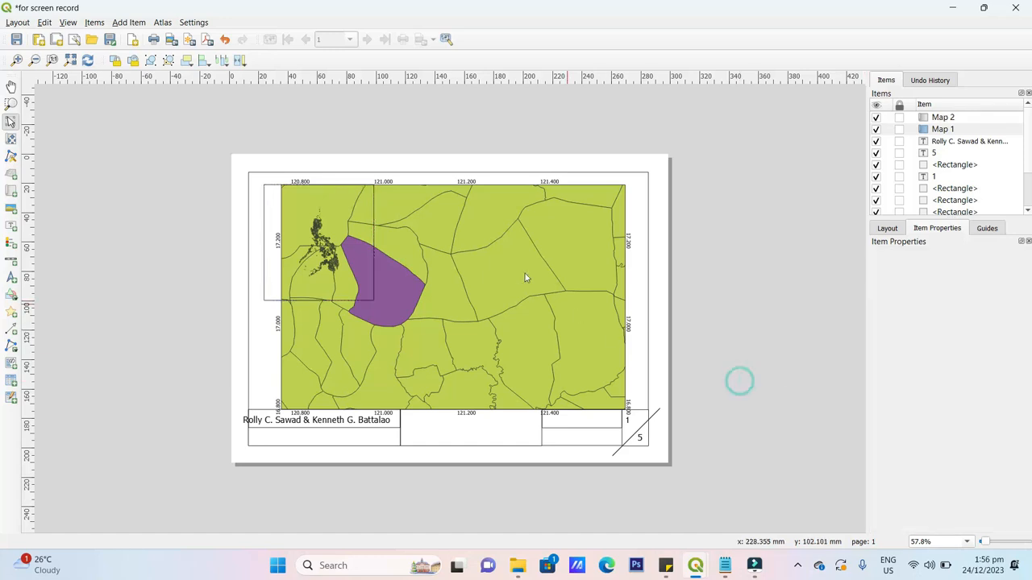
- Lock the layers shown in inset Map 2
left_click(498, 255)
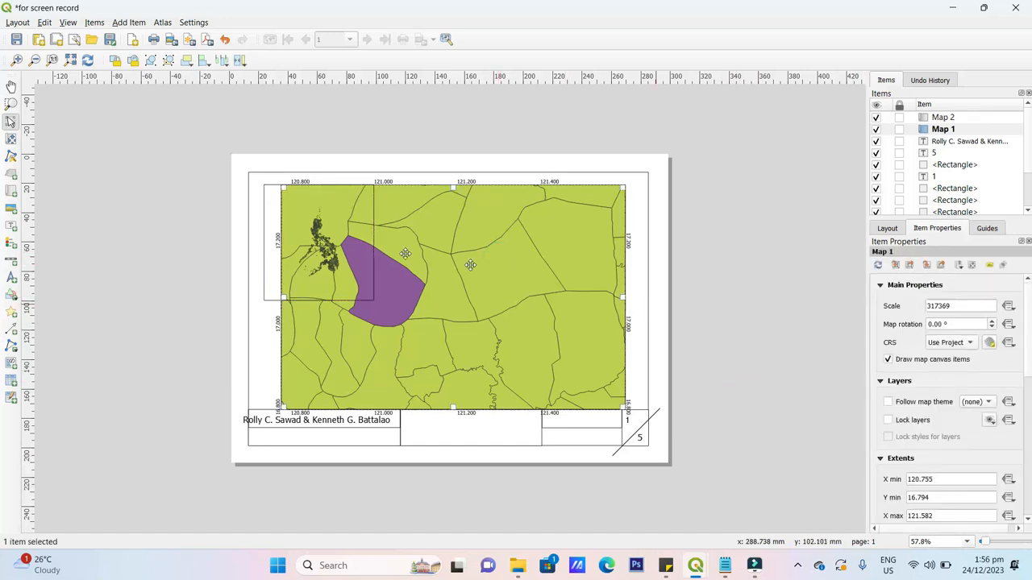
left_click(366, 253)
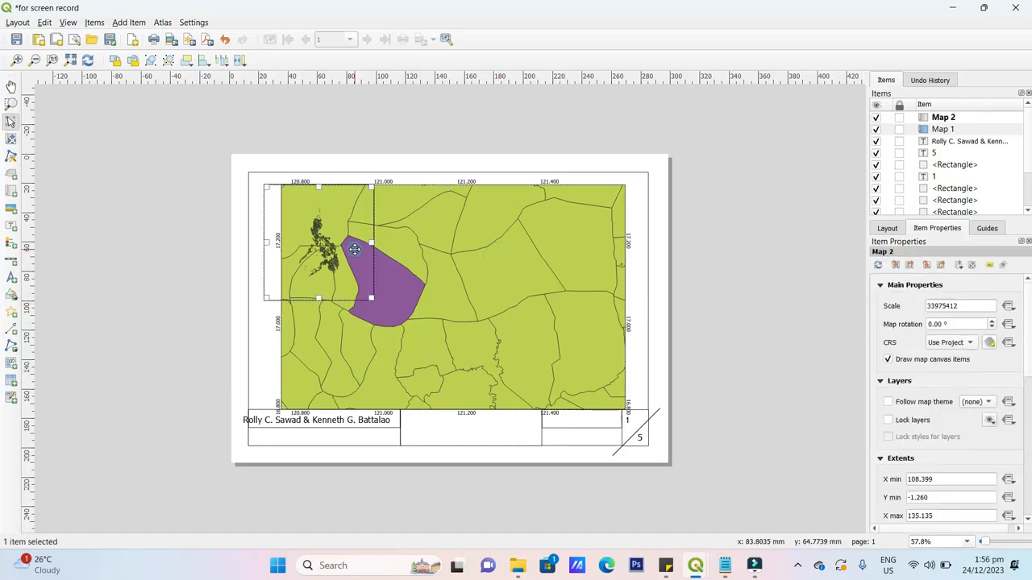
left_click(889, 421)
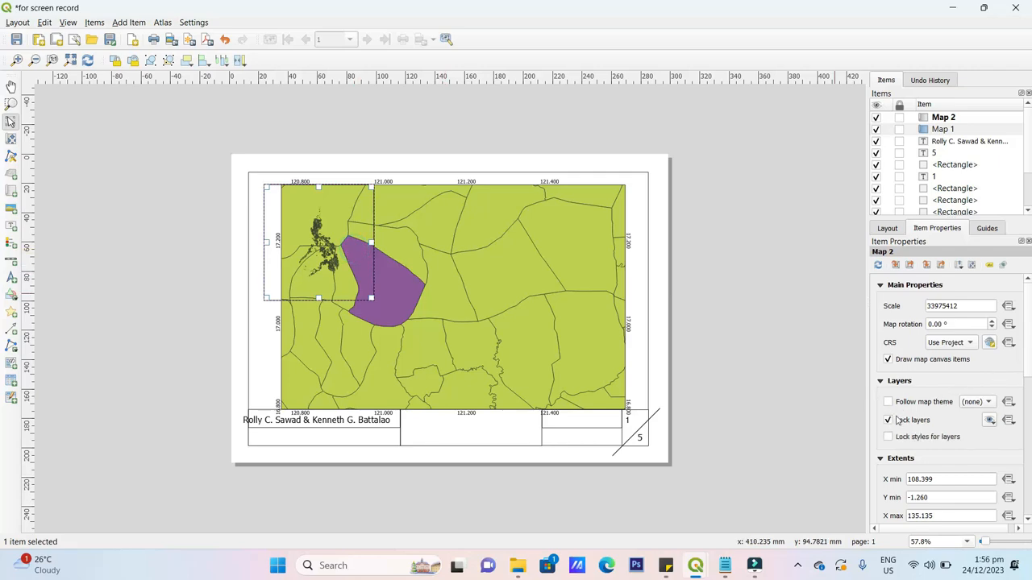
- In the main project, hide MuniCities and show the Intersection municipalities layer
left_click(778, 394)
mouse_move(696, 568)
left_click(618, 508)
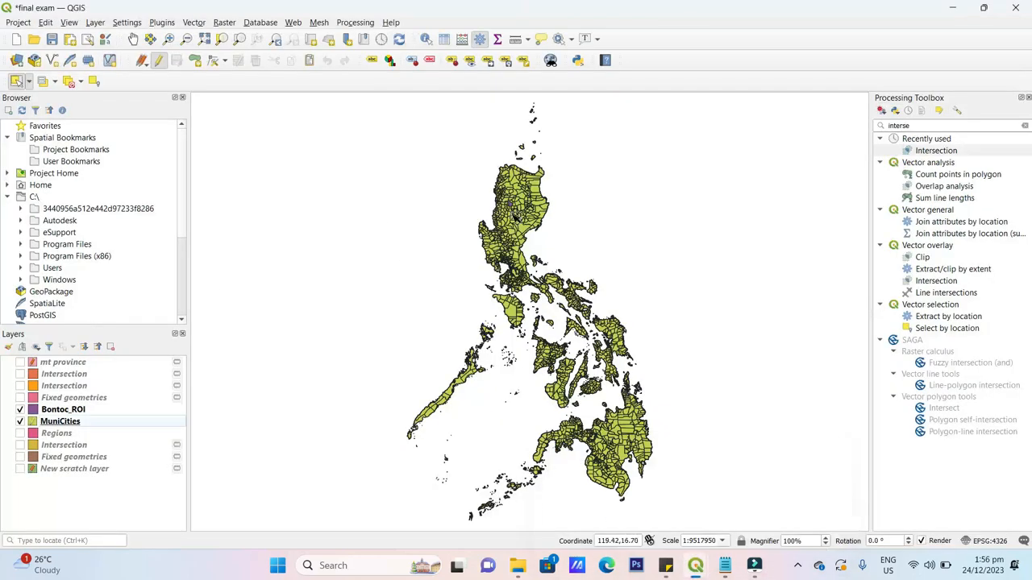
left_click(20, 422)
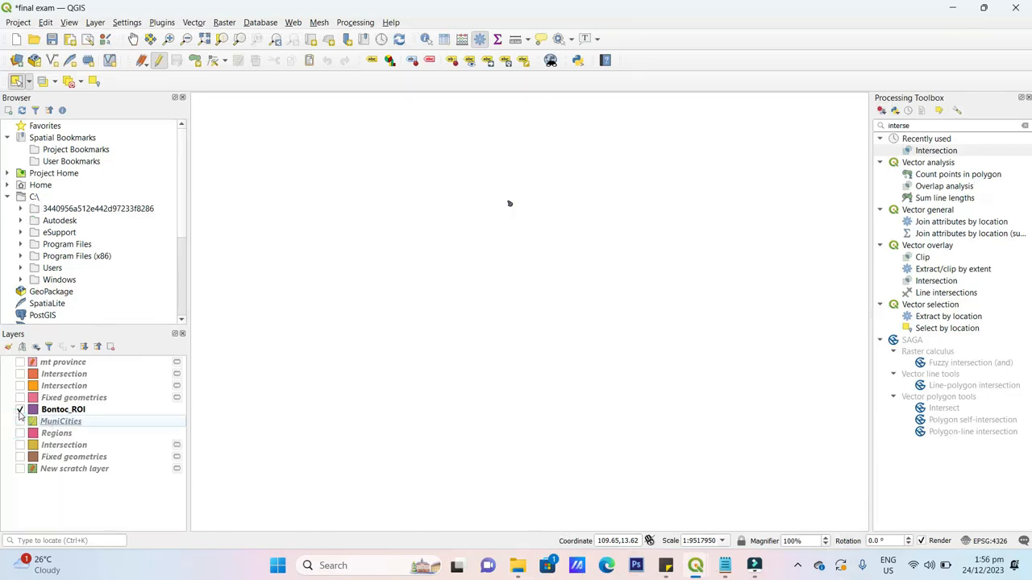
left_click(22, 411)
left_click(22, 410)
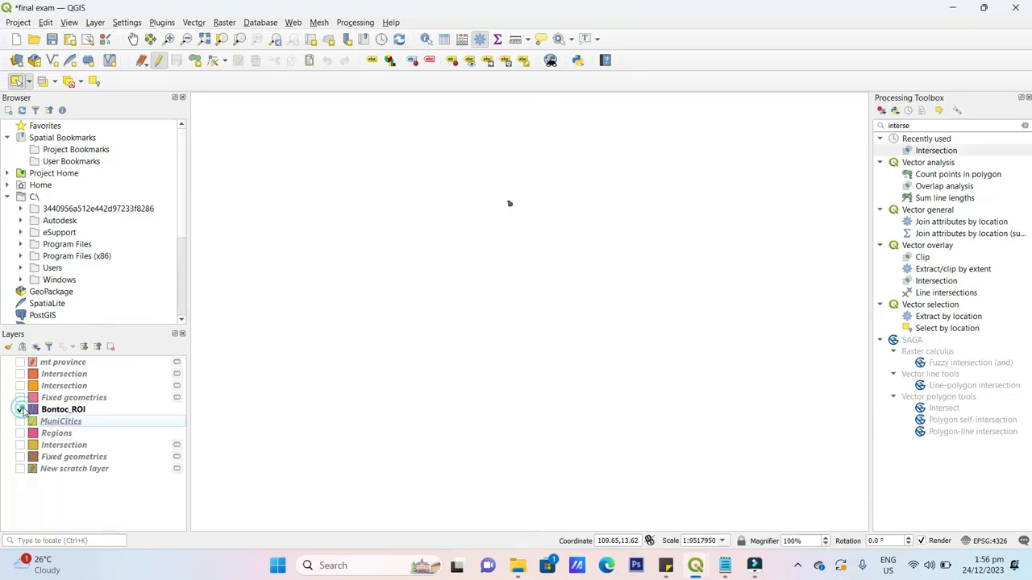
left_click(20, 363)
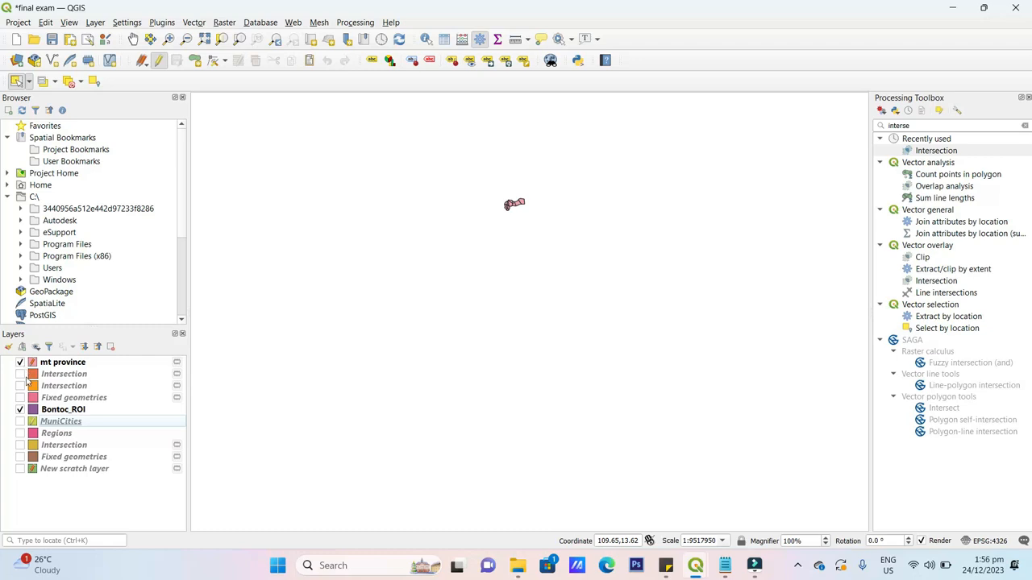
left_click(20, 374)
left_click(20, 362)
- Zoom to full extent, place Bontoc_ROI above Intersection, and return to the print layout
scroll(537, 172, "up", 1)
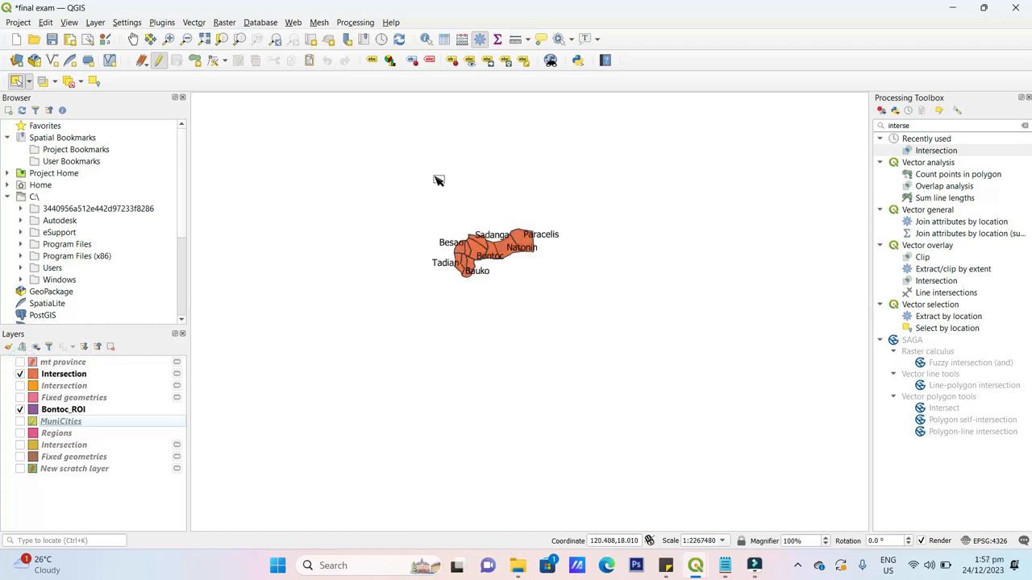
left_click(70, 23)
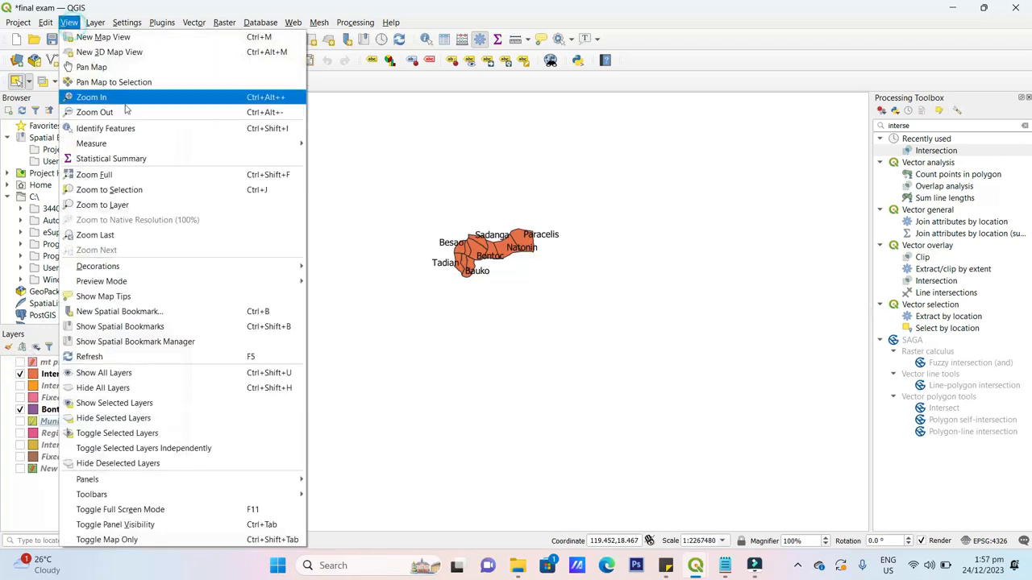
left_click(121, 170)
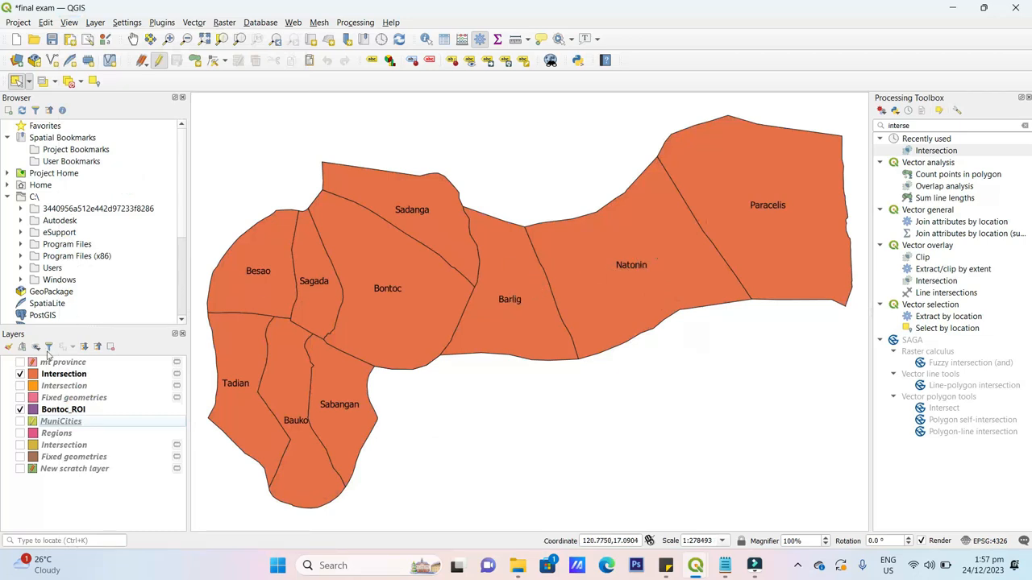
left_click_drag(102, 413, 103, 368)
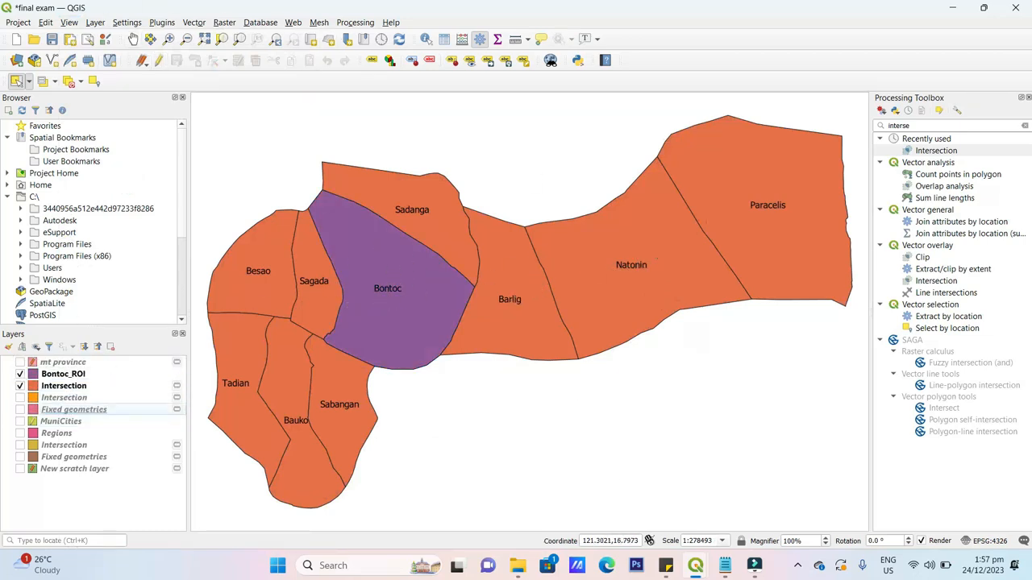
mouse_move(695, 565)
left_click(744, 493)
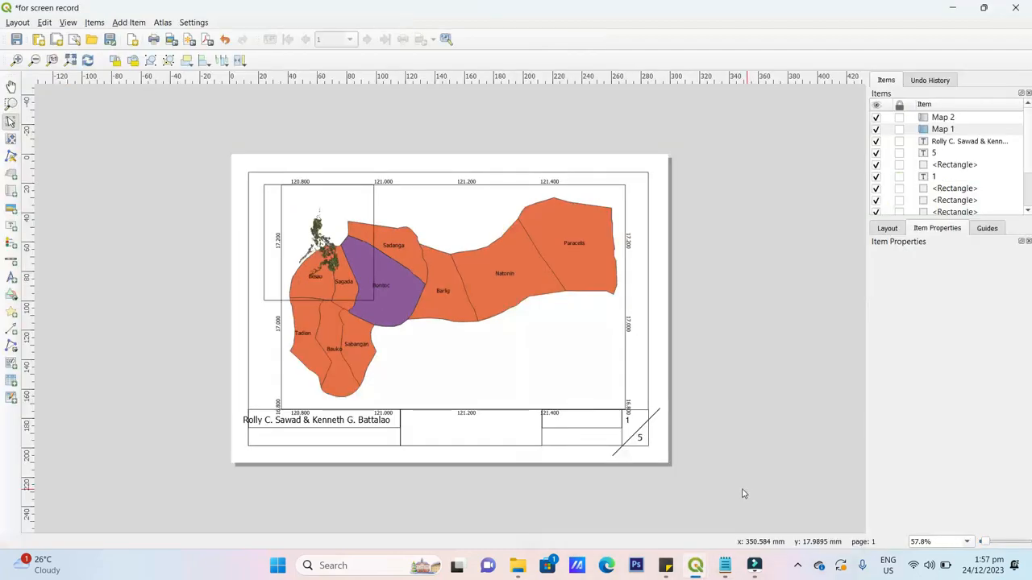
- Lock Map 1's layers, shrink it from its top-left corner and shift it right and up
scroll(505, 329, "up", 1)
scroll(505, 330, "down", 1)
left_click(532, 339)
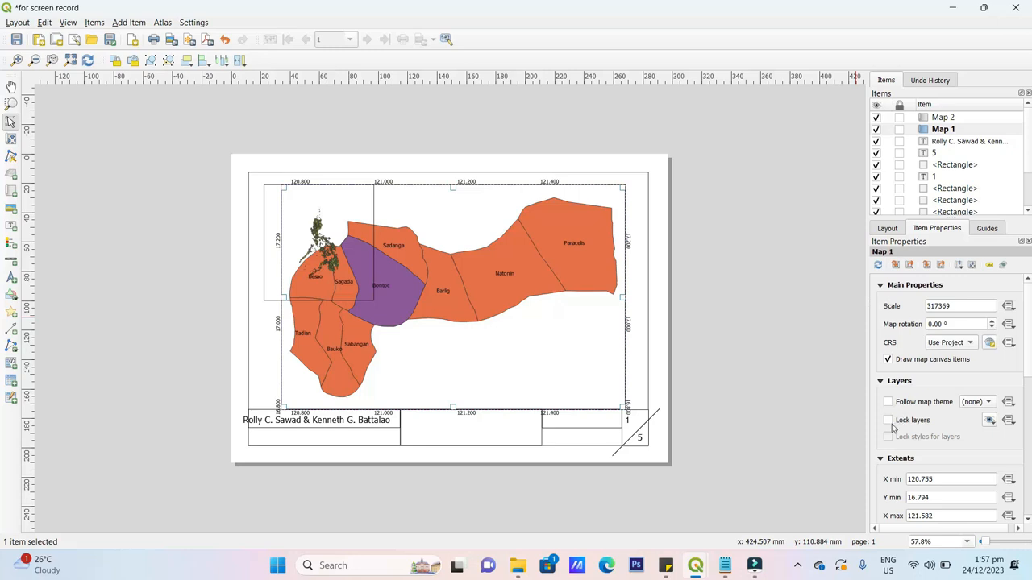
left_click(889, 420)
left_click(722, 242)
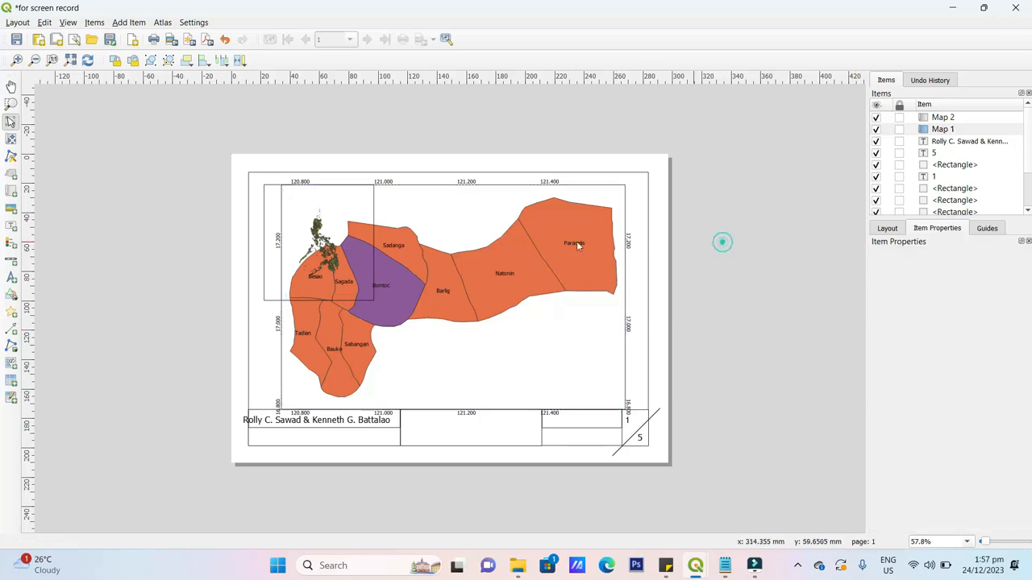
left_click(425, 238)
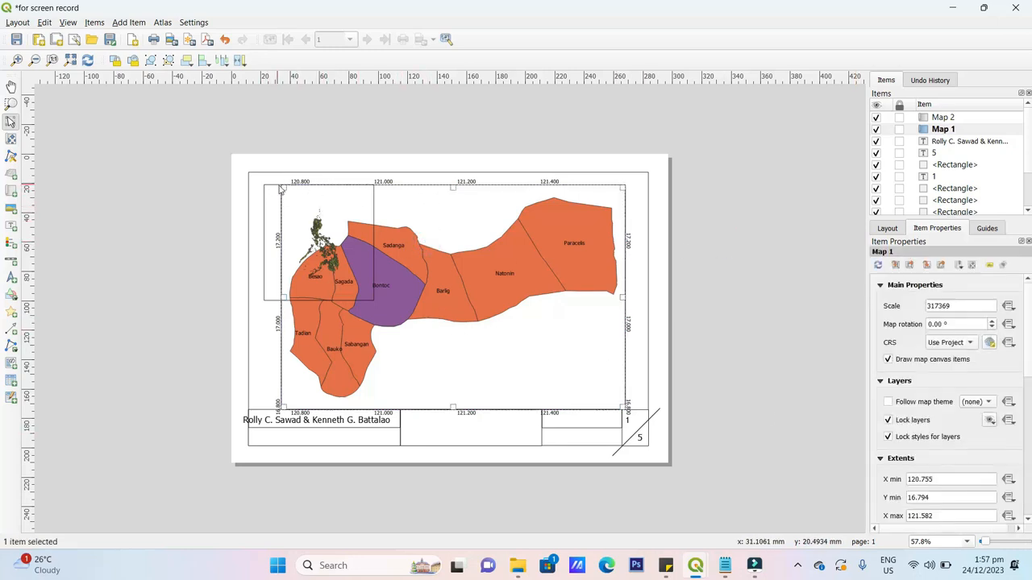
left_click_drag(283, 188, 321, 212)
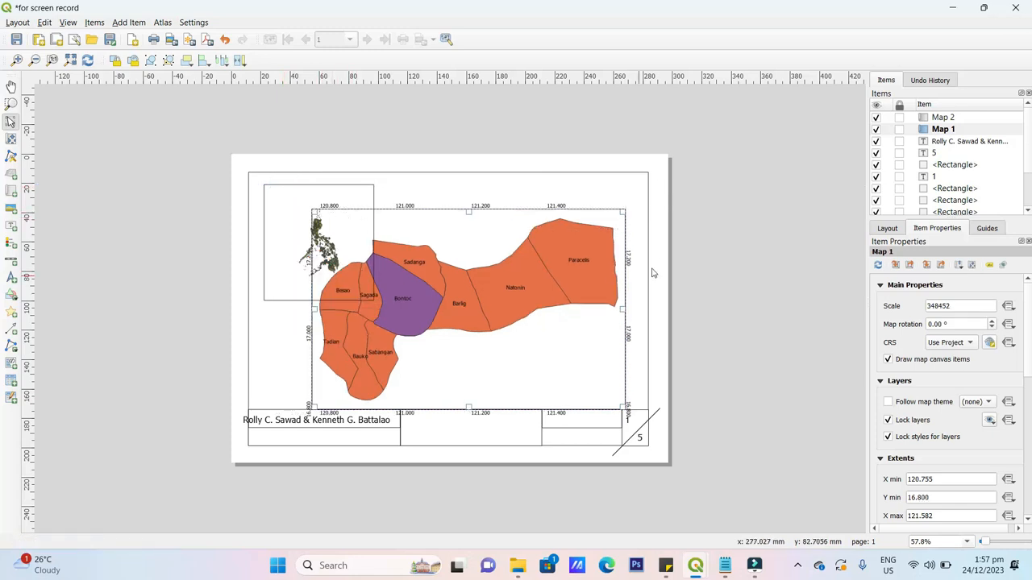
left_click_drag(504, 302, 526, 280)
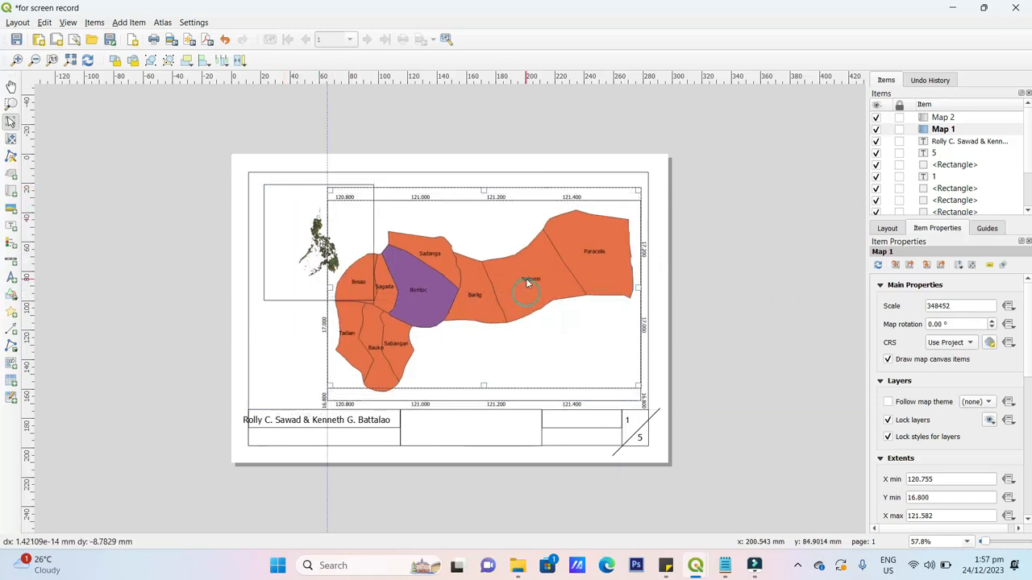
- Move inset Map 2 up and left toward the page's top-left corner and review its properties
left_click(333, 213)
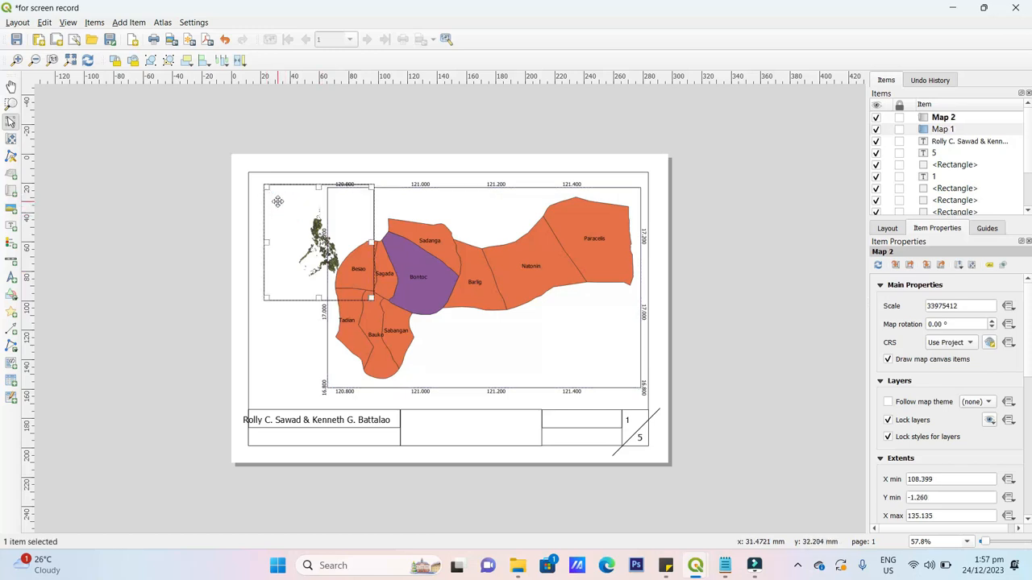
left_click_drag(277, 201, 262, 188)
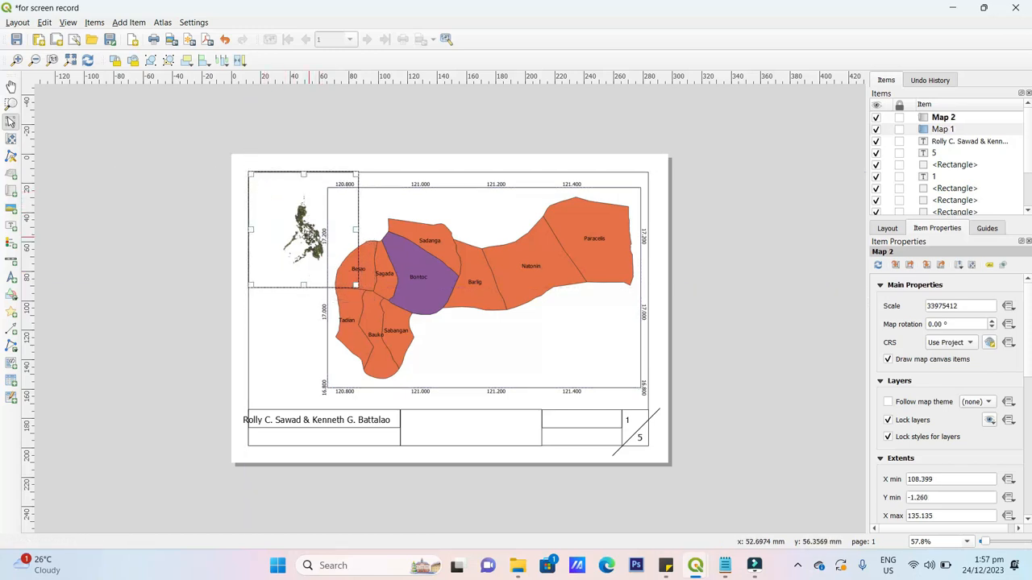
left_click_drag(273, 228, 246, 220)
left_click(327, 219)
left_click(294, 211)
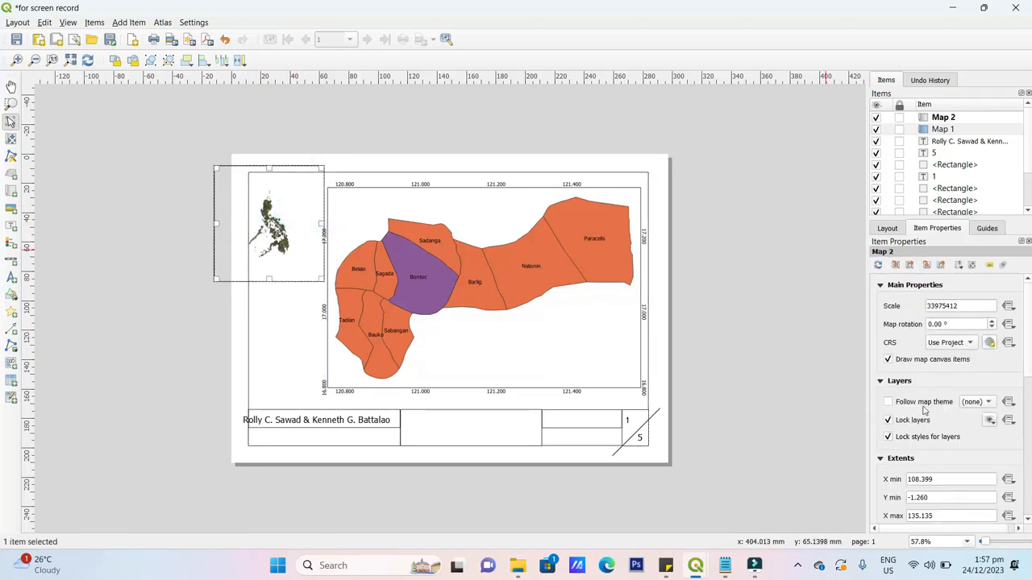
scroll(980, 442, "down", 5)
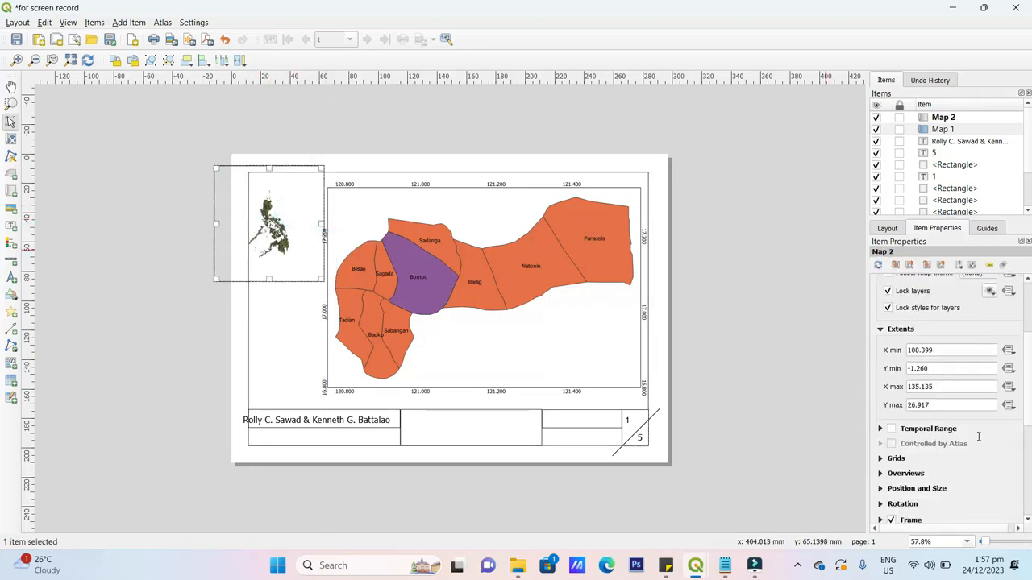
scroll(975, 431, "down", 2)
scroll(978, 430, "up", 8)
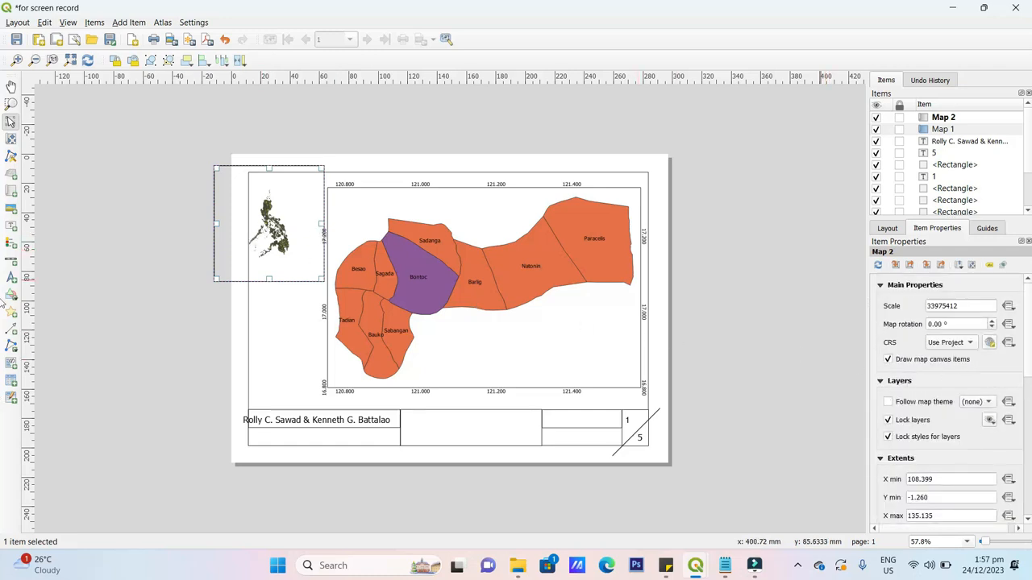
scroll(920, 422, "down", 5)
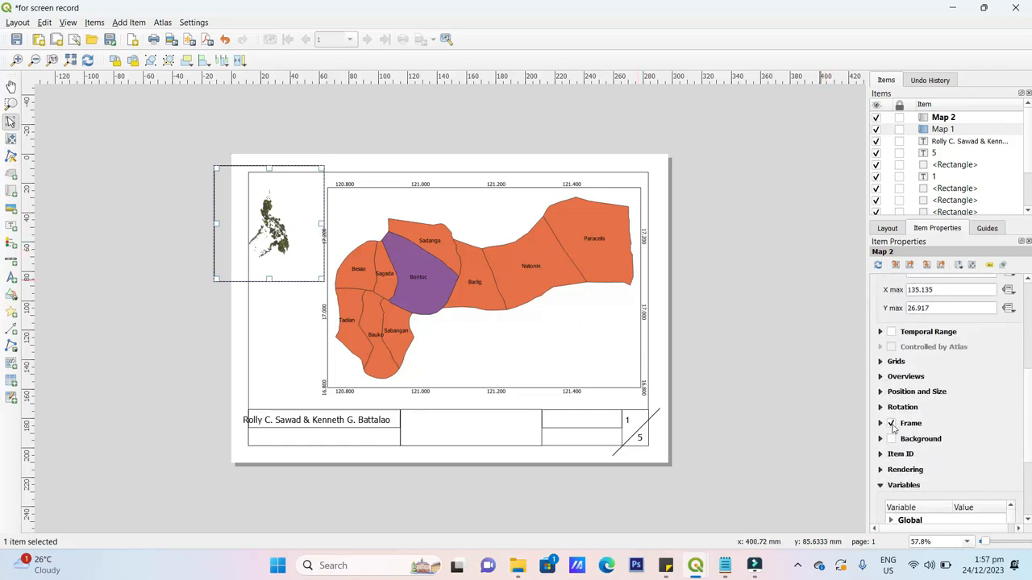
left_click(161, 201)
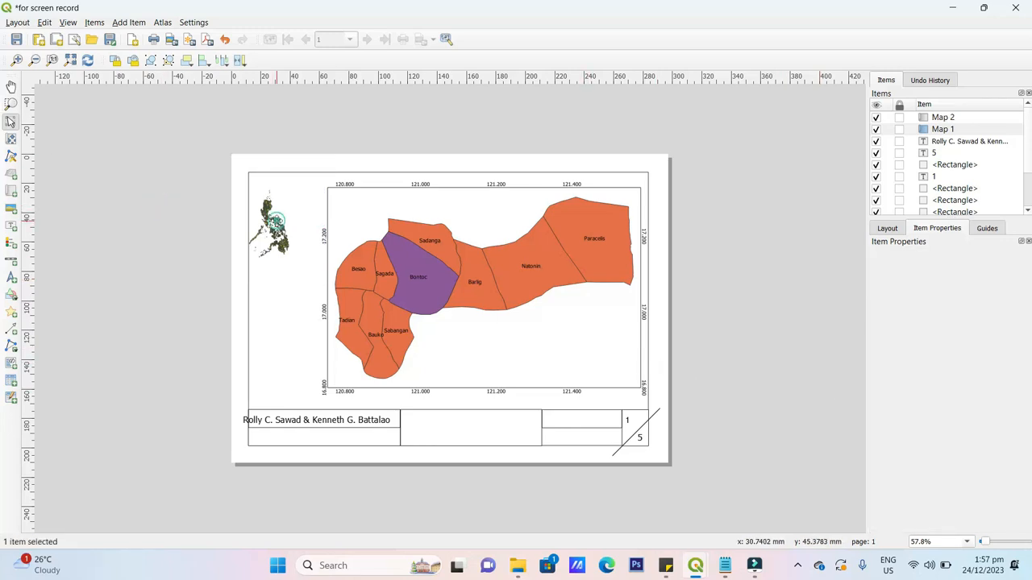
- Nudge the Philippines inset right and draw a rectangle shape around it
left_click_drag(275, 221, 296, 210)
left_click(154, 125)
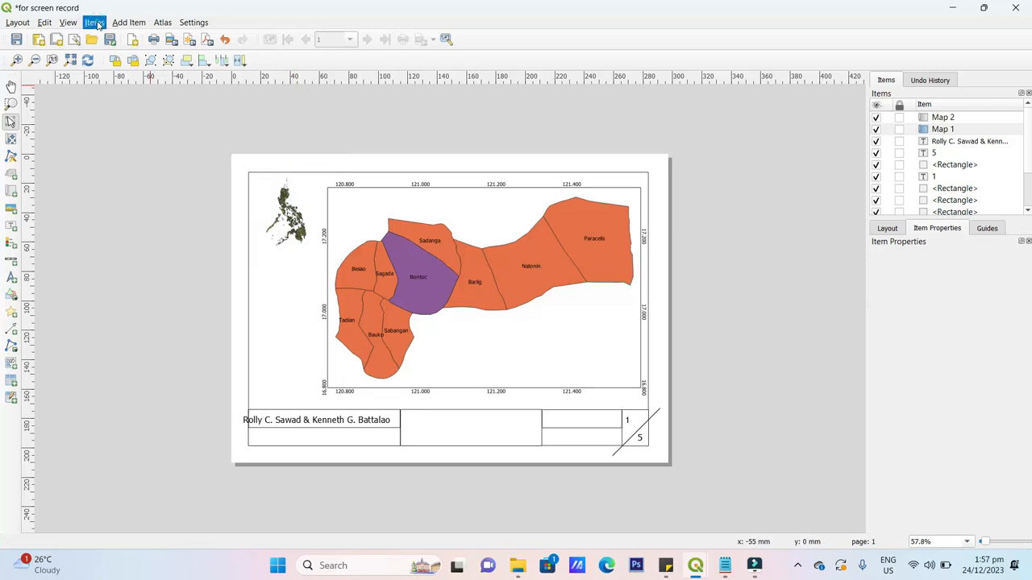
left_click(95, 23)
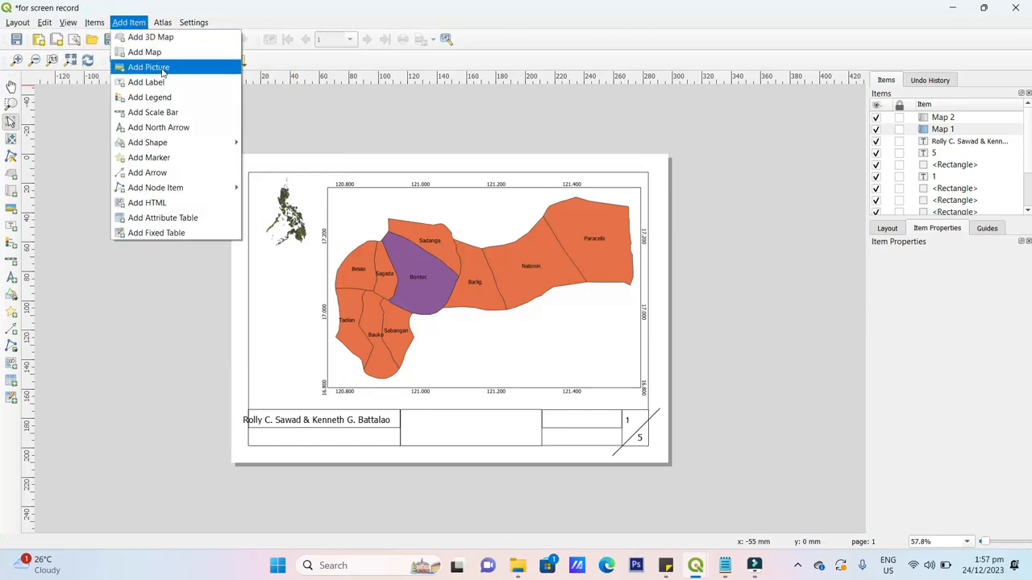
left_click(214, 141)
left_click(305, 146)
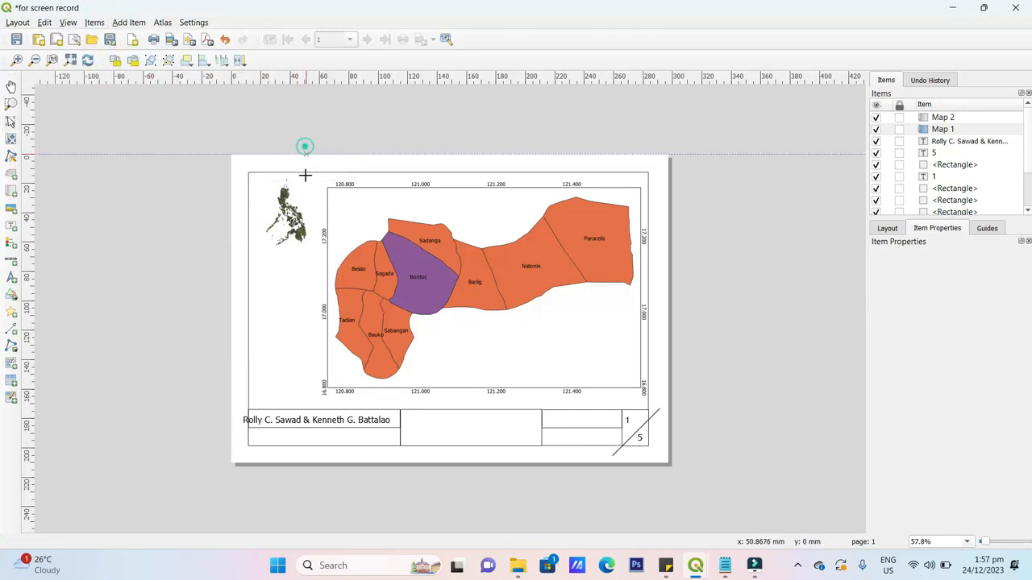
mouse_move(256, 179)
left_mouse_down()
mouse_move(340, 267)
mouse_move(312, 234)
left_mouse_up()
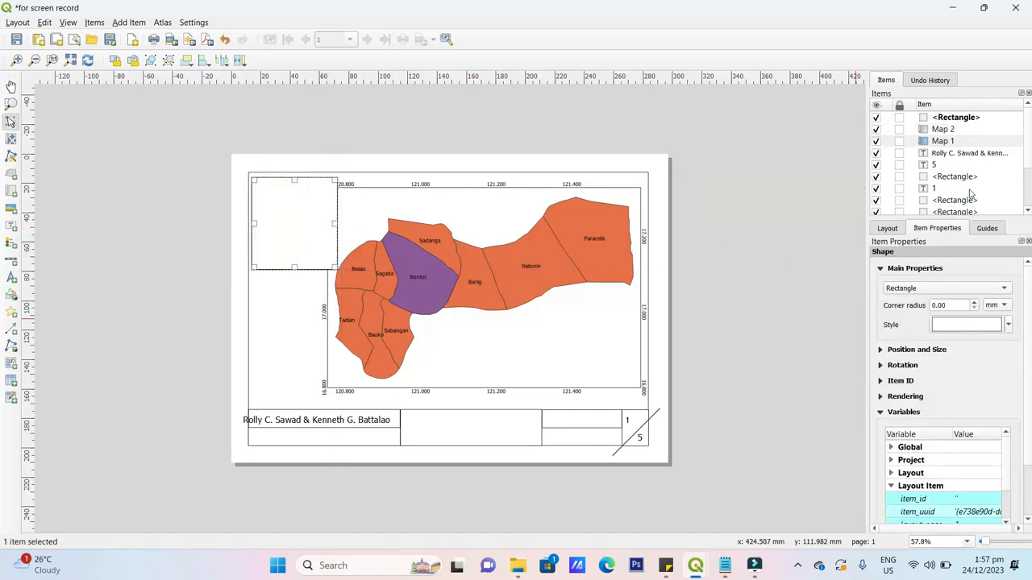
- Move the rectangle below both maps in the Items stacking order so the inset shows through
left_click_drag(999, 141, 991, 164)
left_click(992, 117)
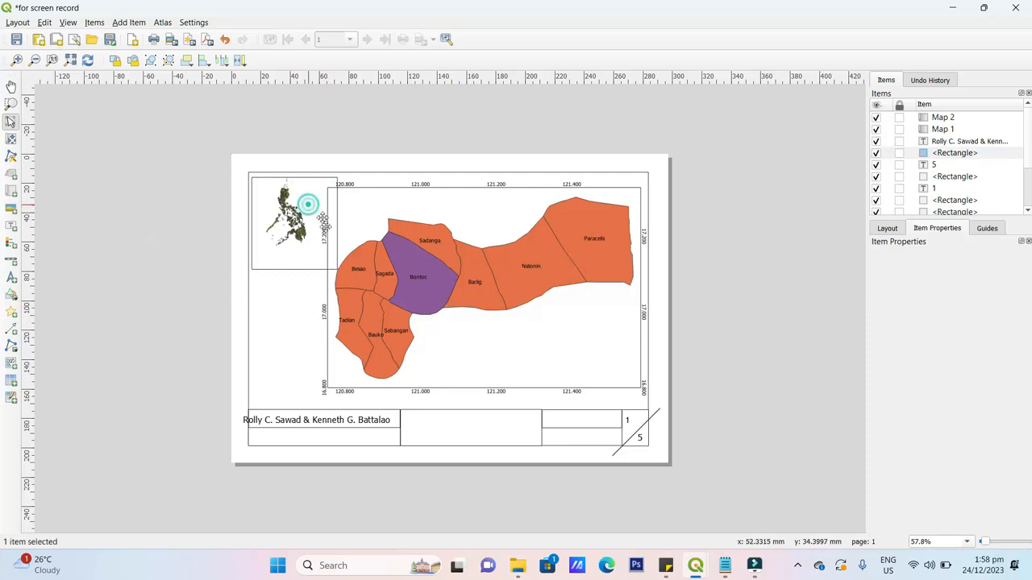
left_click(308, 202)
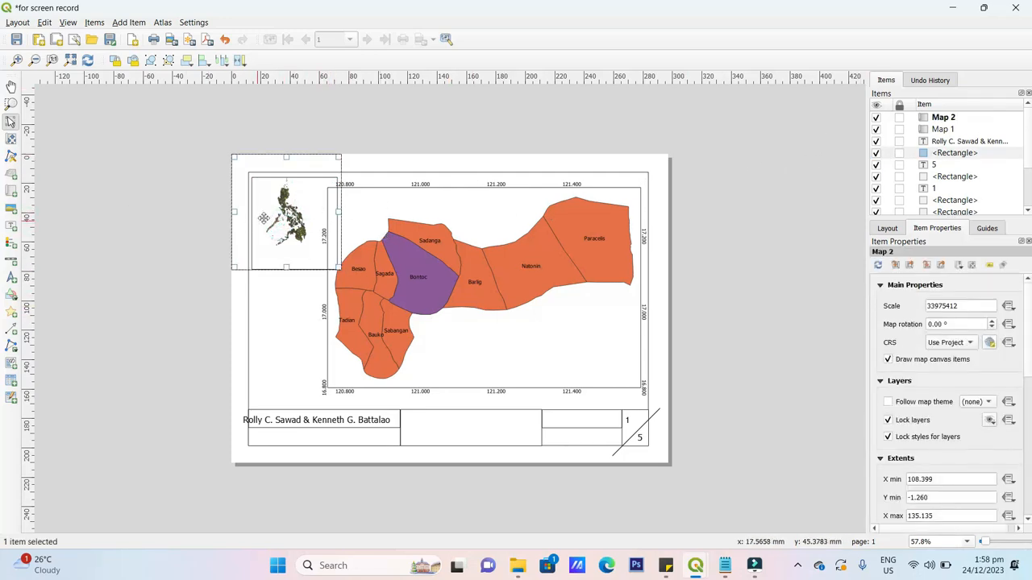
left_click(203, 349)
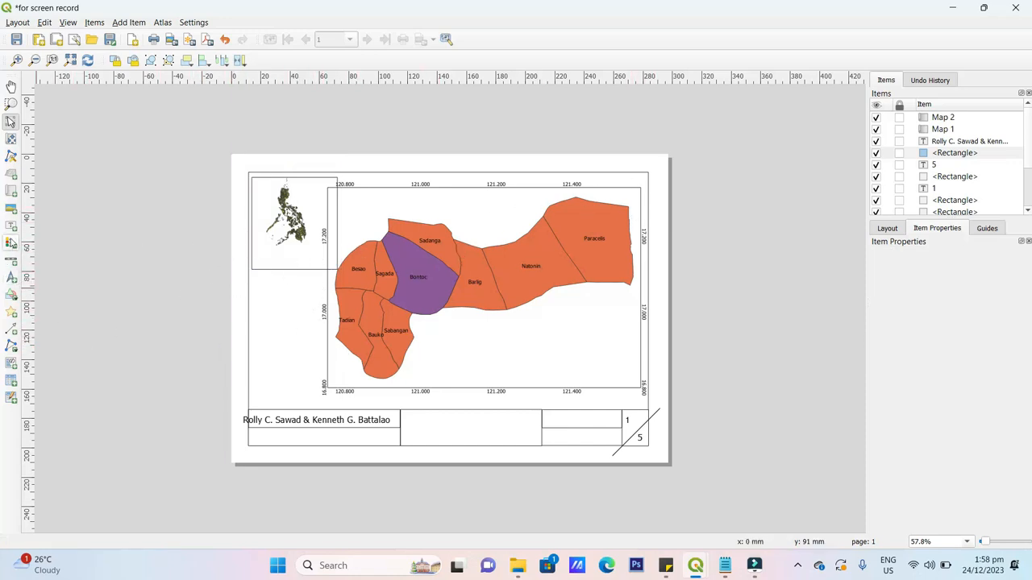
- Draw a north arrow below the inset and set its fill to solid black
left_click(12, 278)
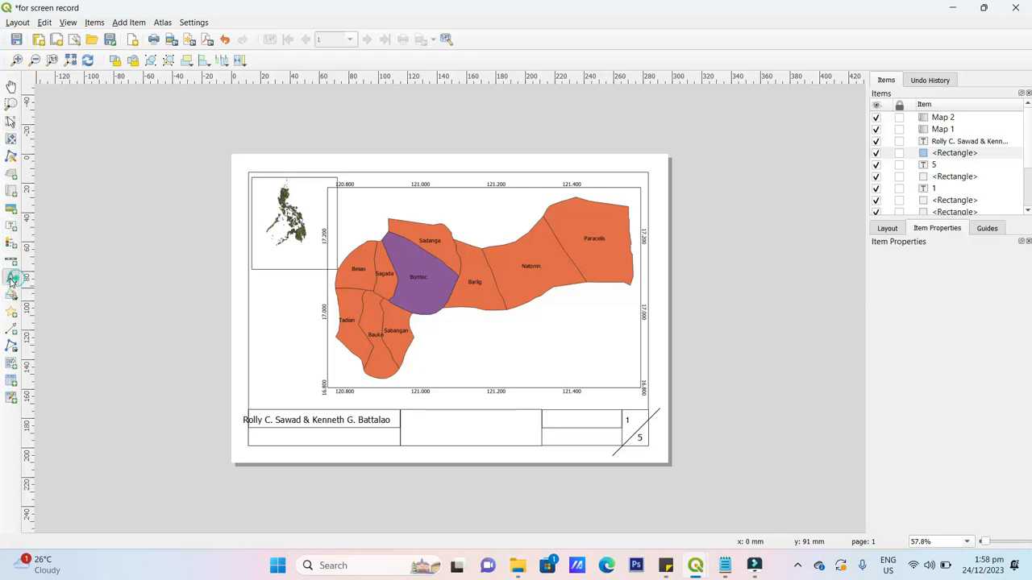
left_click_drag(262, 310, 305, 364)
left_click(153, 307)
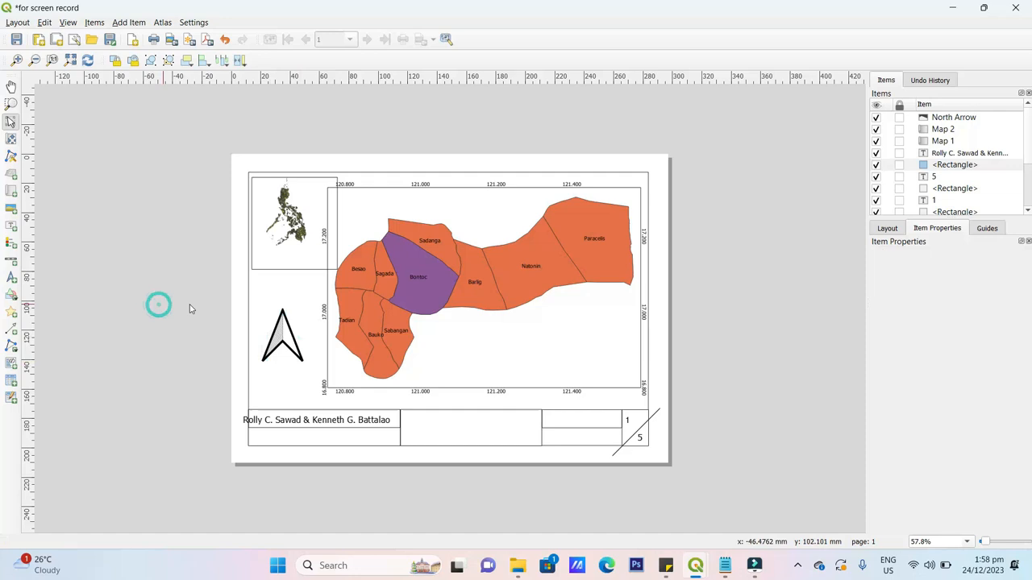
left_click(284, 330)
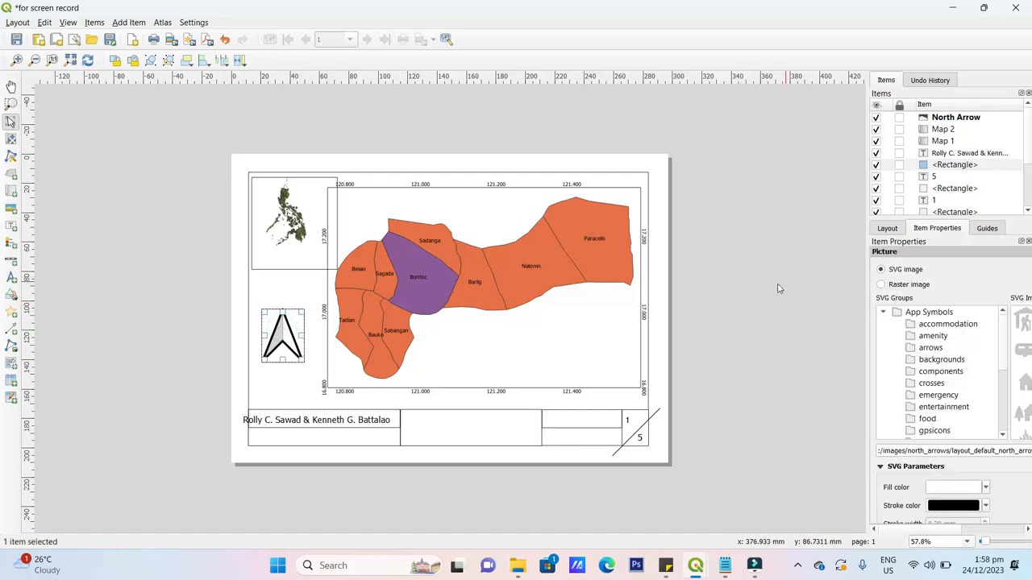
scroll(985, 449, "down", 1)
left_click(986, 424)
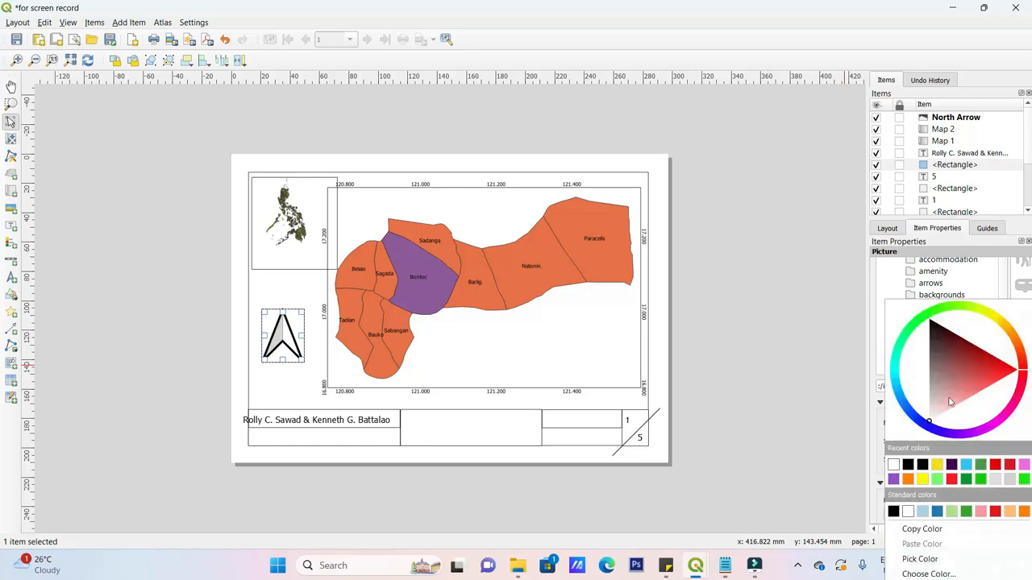
left_click(909, 465)
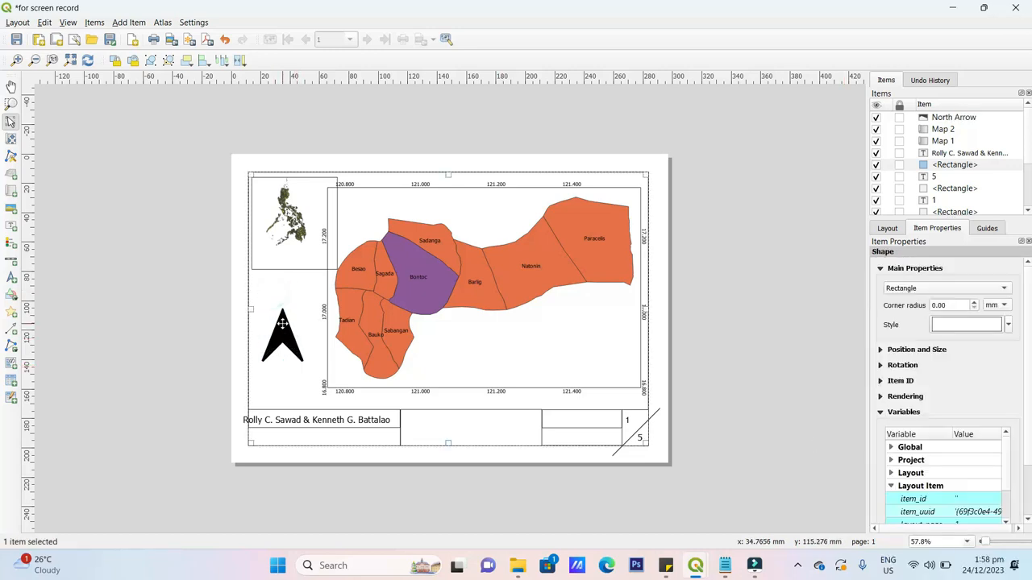
- Try swapping the arrow graphic for the caravan, then the book SVG icon
left_click(1020, 355)
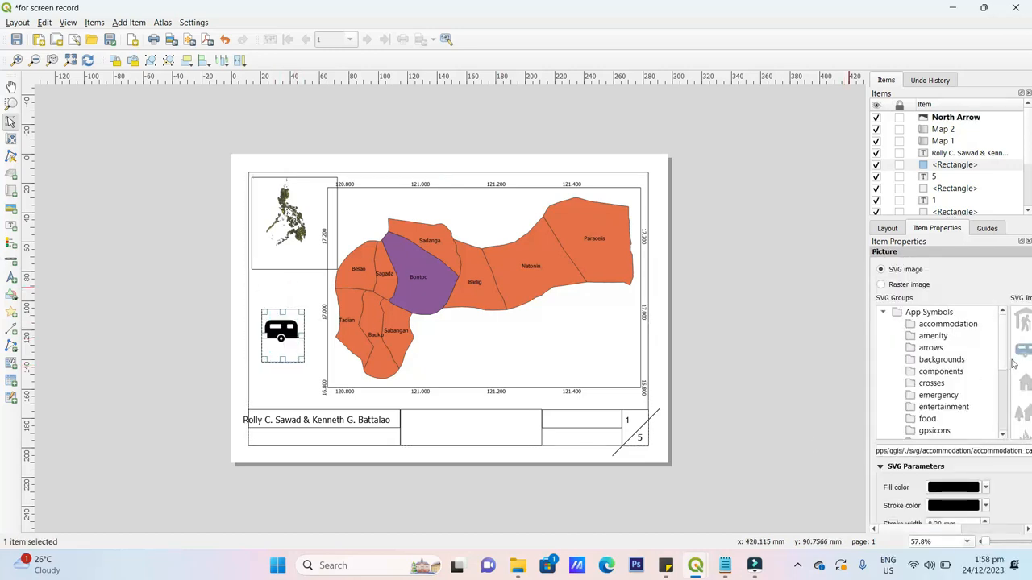
left_click_drag(1008, 355, 887, 356)
scroll(988, 381, "down", 5)
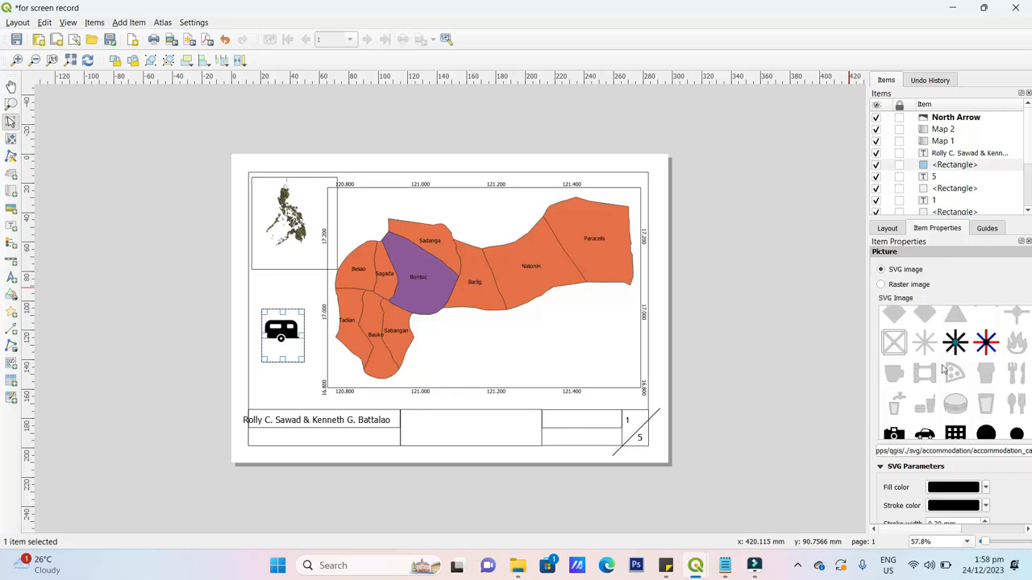
scroll(944, 369, "down", 6)
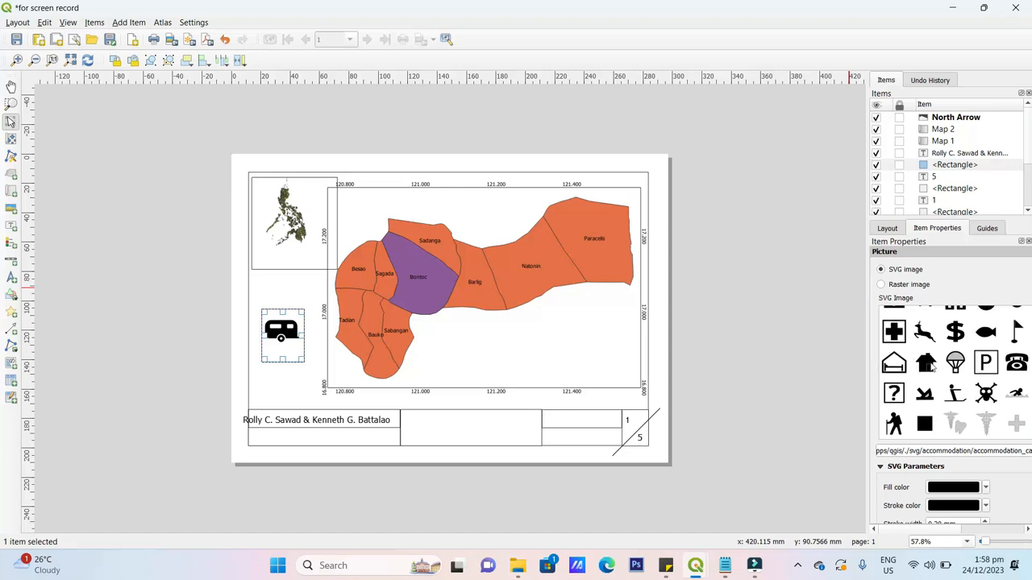
scroll(934, 372, "down", 8)
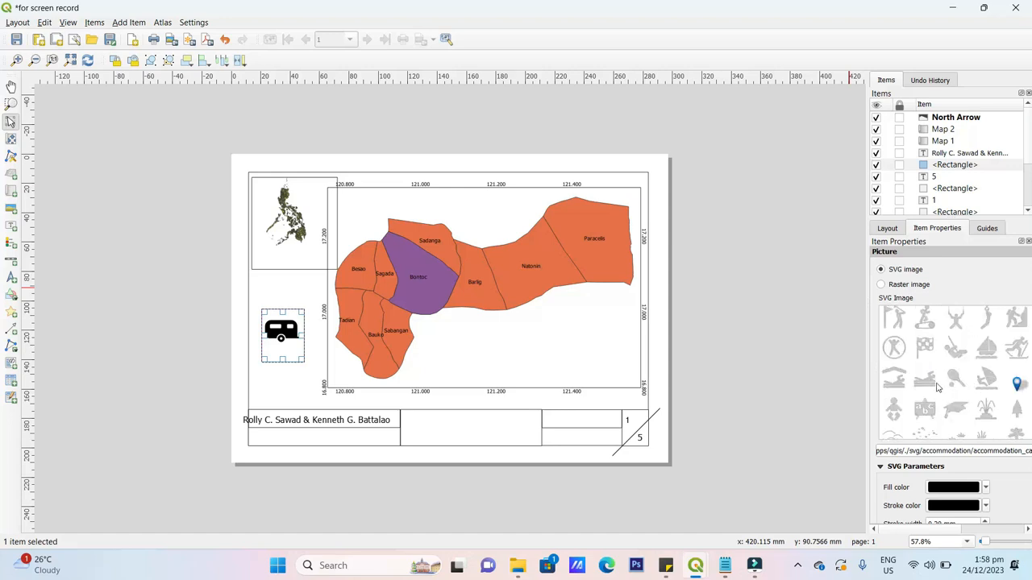
scroll(943, 380, "down", 8)
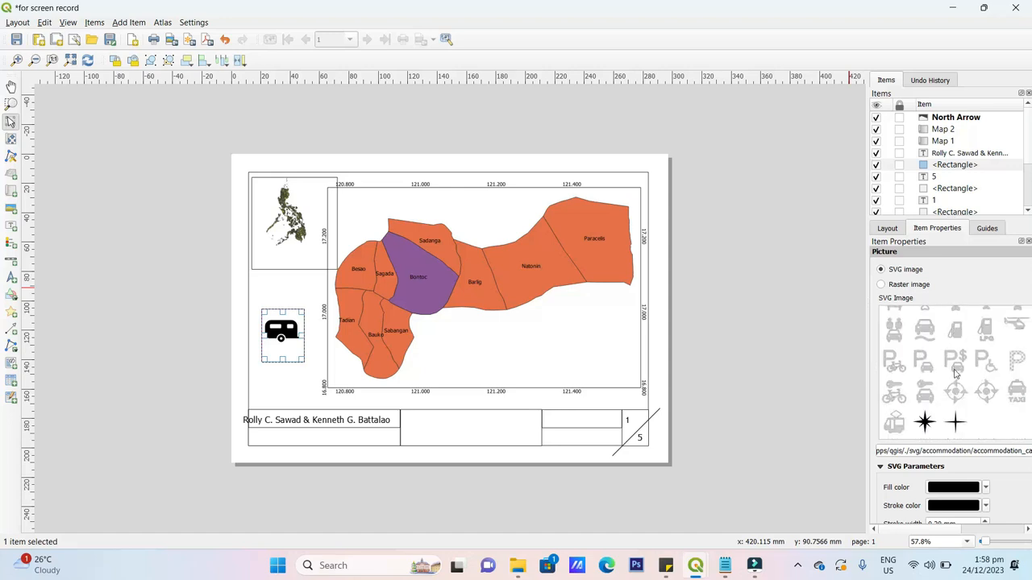
scroll(955, 374, "down", 2)
scroll(955, 375, "up", 2)
scroll(953, 347, "down", 10)
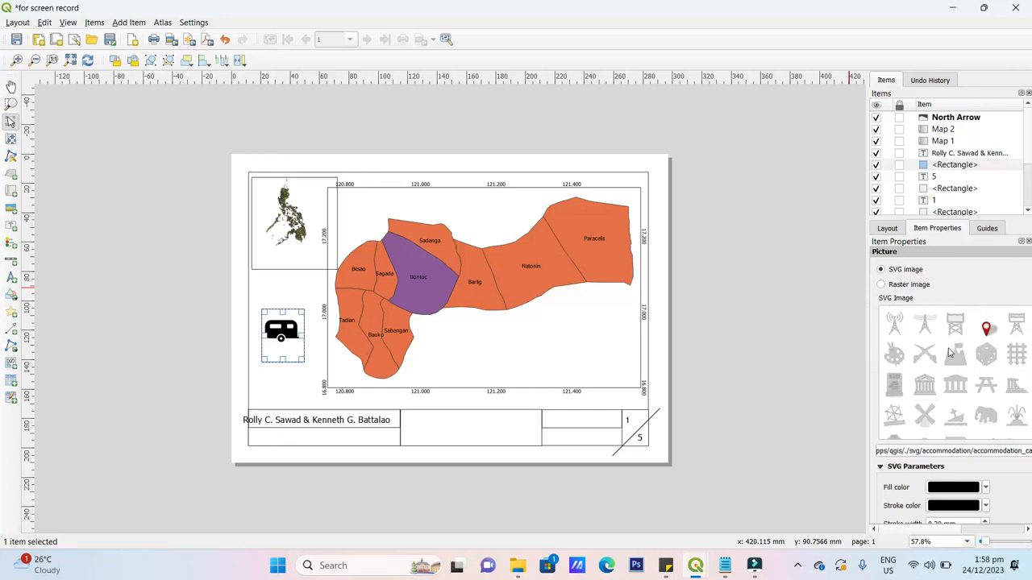
scroll(959, 353, "up", 5)
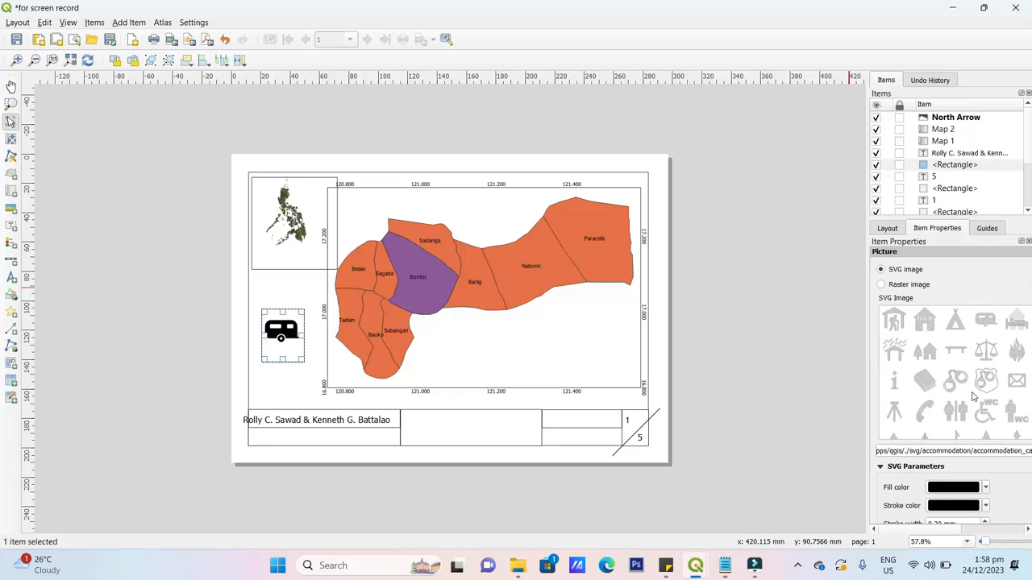
left_click(938, 383)
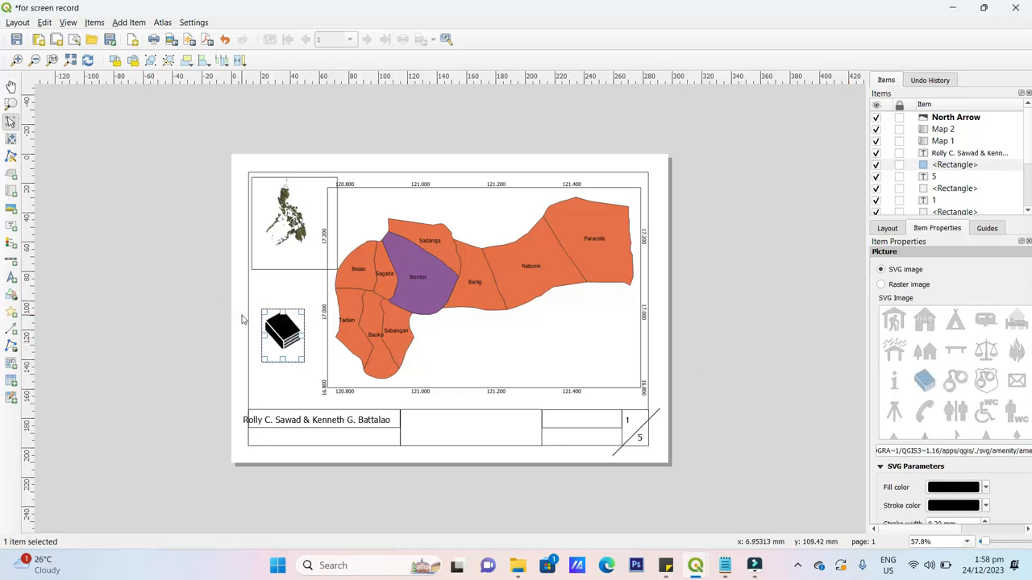
- Delete the book picture and redraw a default north arrow below the inset
left_click(276, 318)
left_click(277, 318)
key("Delete")
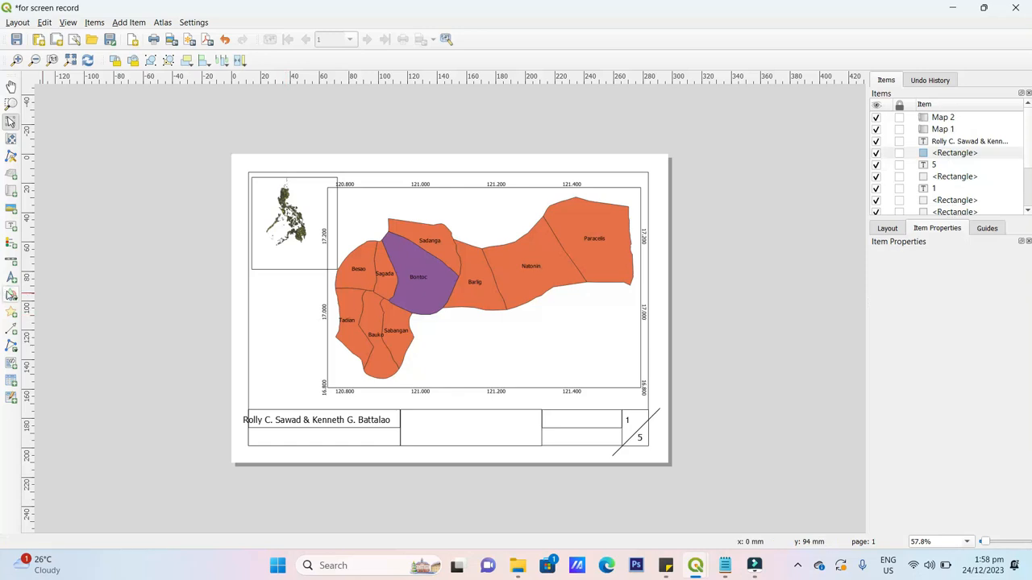
left_click(11, 279)
left_click_drag(256, 314, 295, 356)
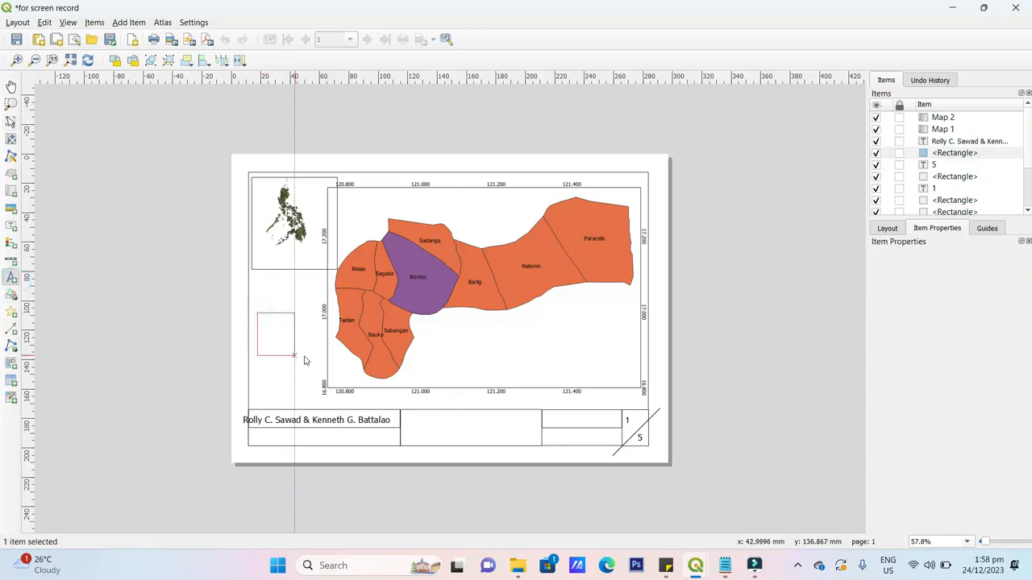
left_click(656, 339)
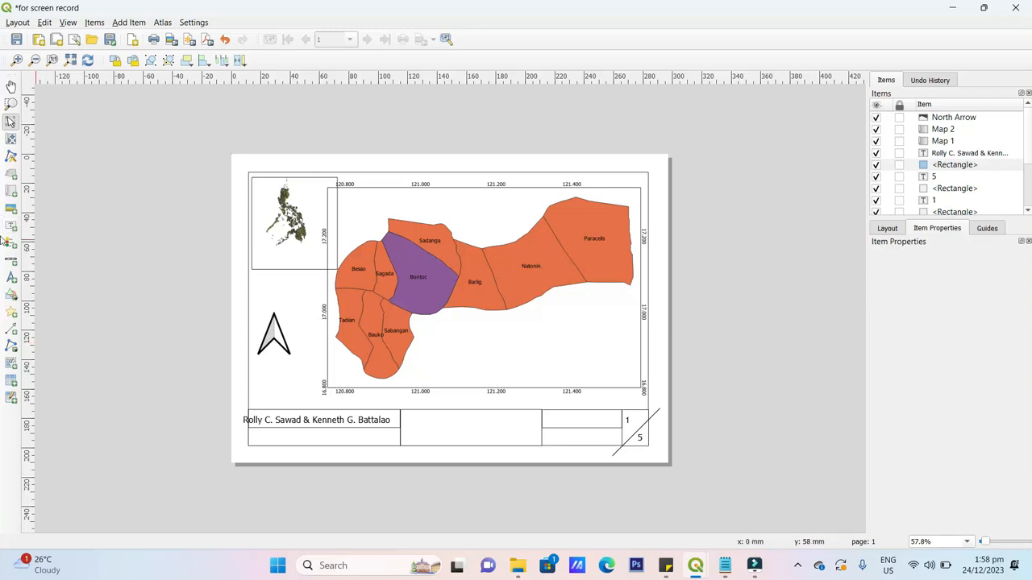
- Draw a label box above the north arrow and replace 'Lorem ipsum' with 'N'
left_click(10, 228)
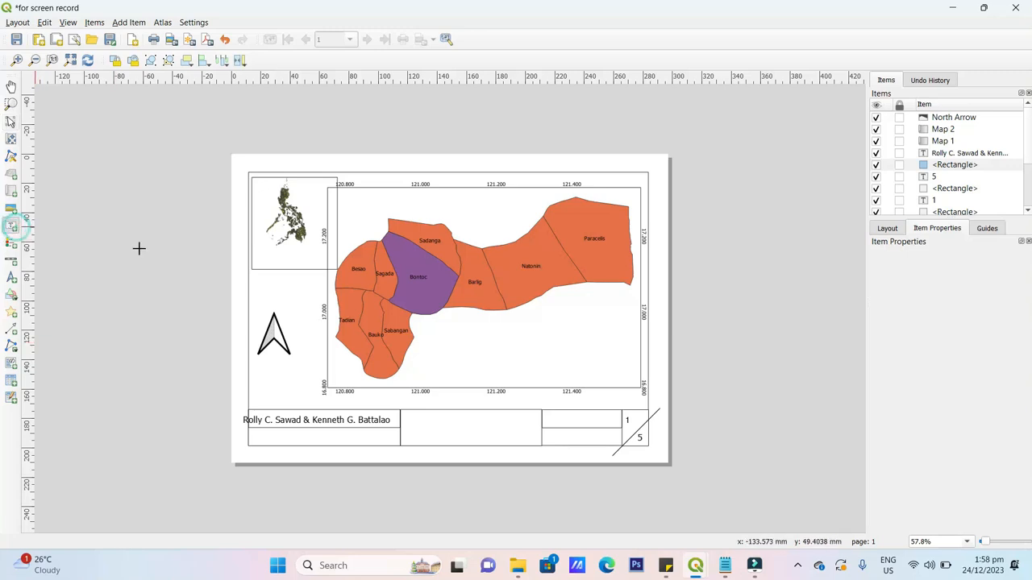
left_click_drag(257, 277, 291, 305)
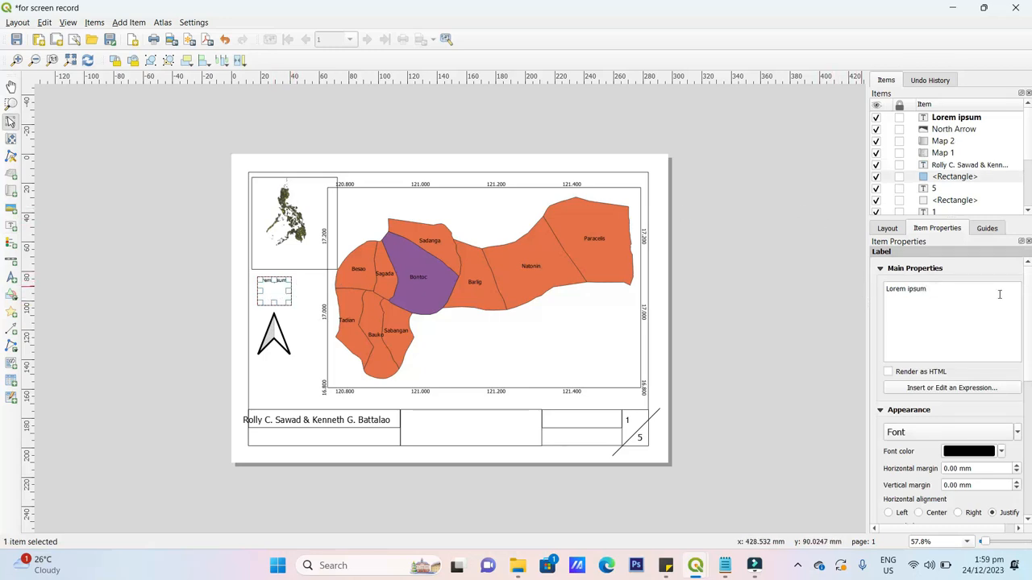
left_click_drag(999, 295, 868, 290)
type("N")
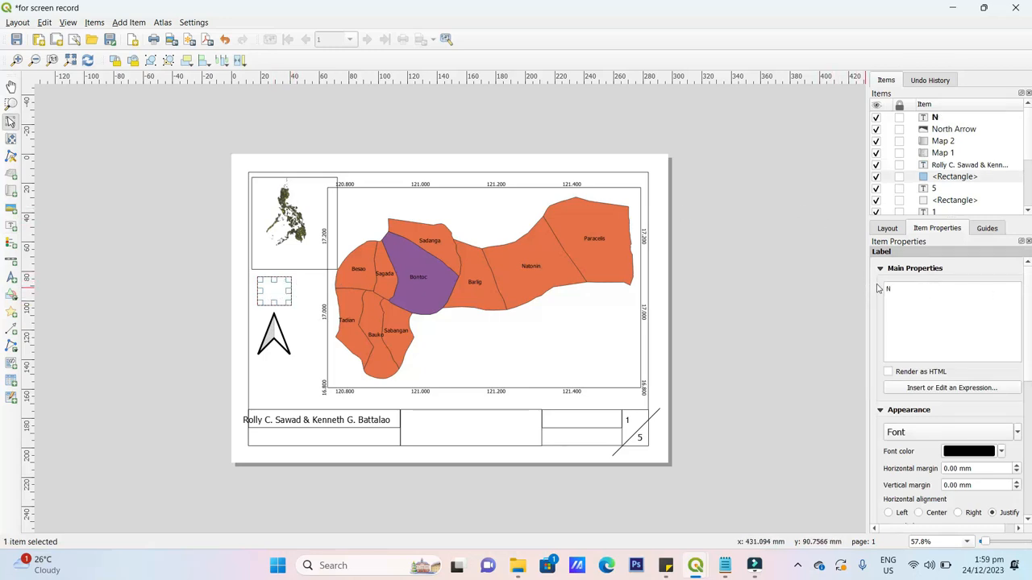
left_click(806, 306)
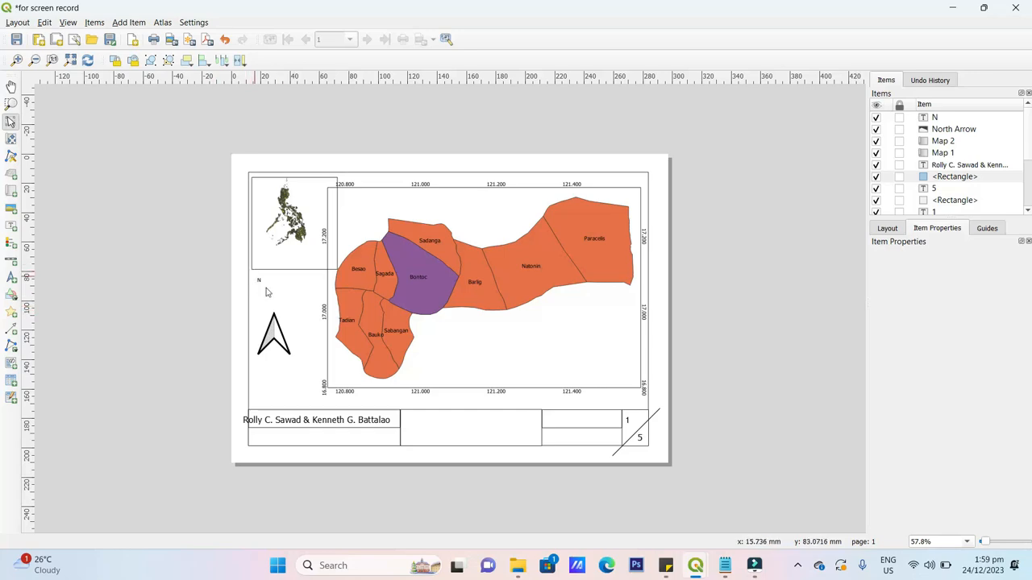